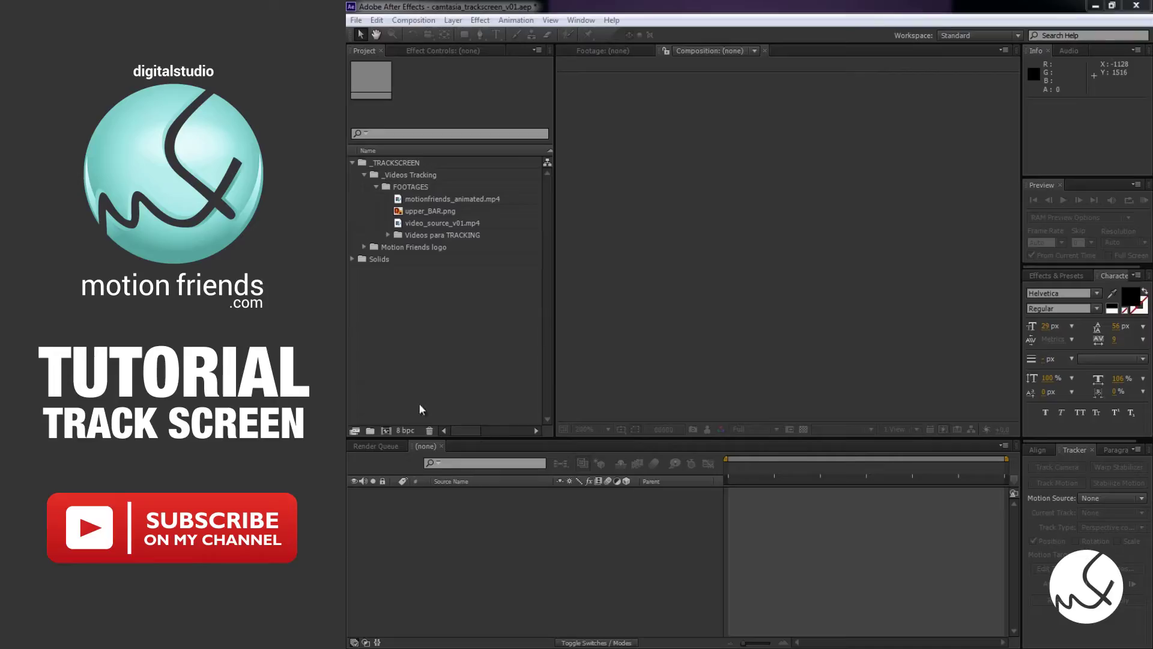
Step: Create a new 640×960 composition named Screen
{"action": "left_click", "coordinate": [387, 430]}
{"action": "left_click", "coordinate": [532, 377]}
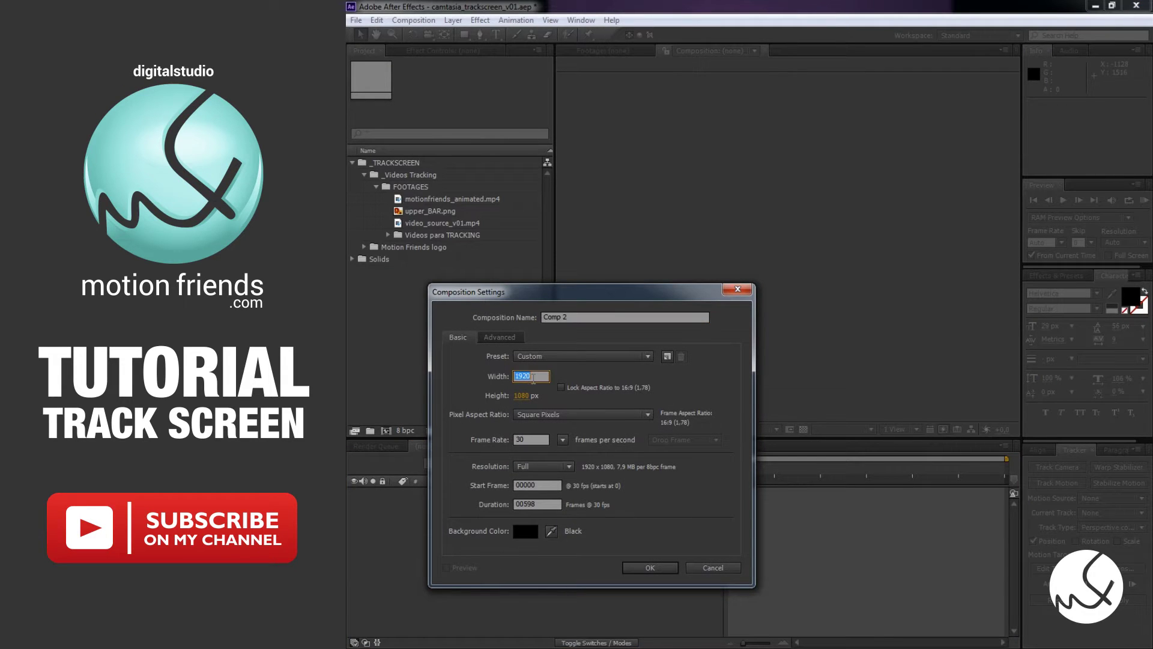
{"action": "type", "text": "640"}
{"action": "key", "text": "Tab"}
{"action": "type", "text": "96"}
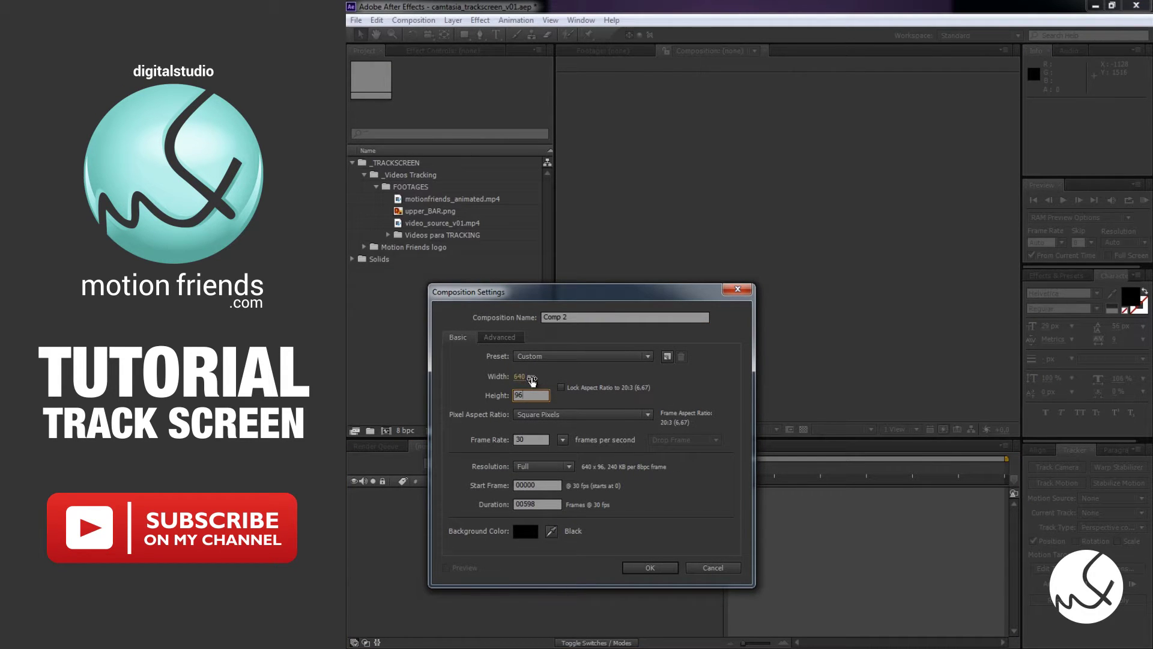
{"action": "type", "text": "0"}
{"action": "triple_click", "coordinate": [625, 317]}
{"action": "type", "text": "Scr"}
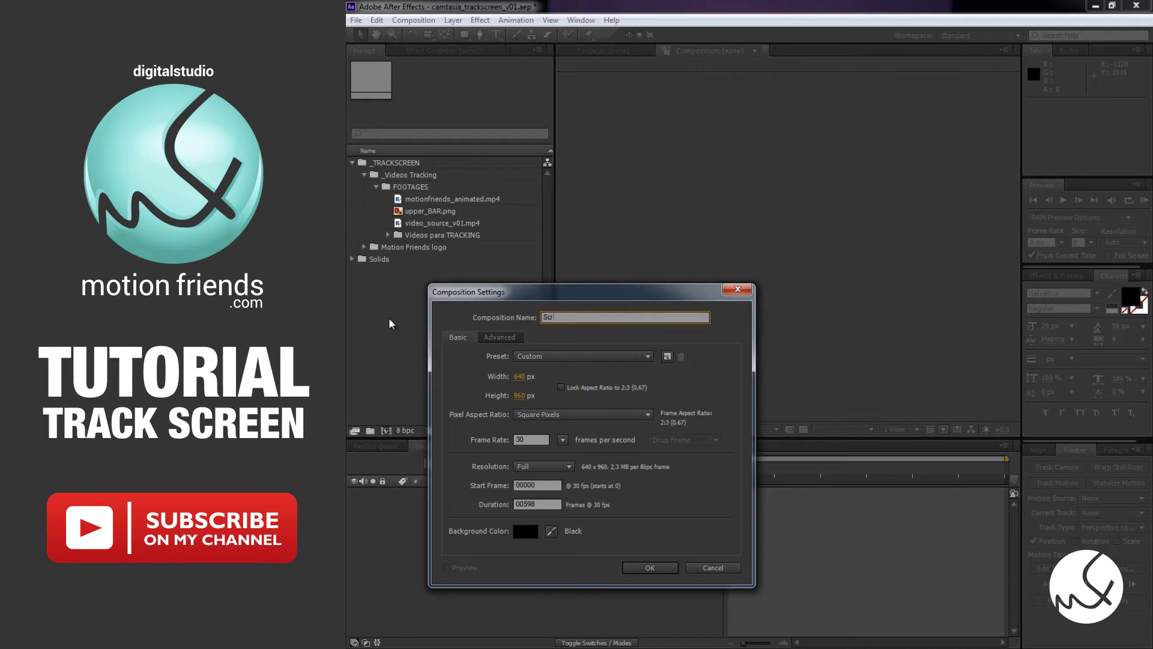
{"action": "type", "text": "een"}
{"action": "key", "text": "Return"}
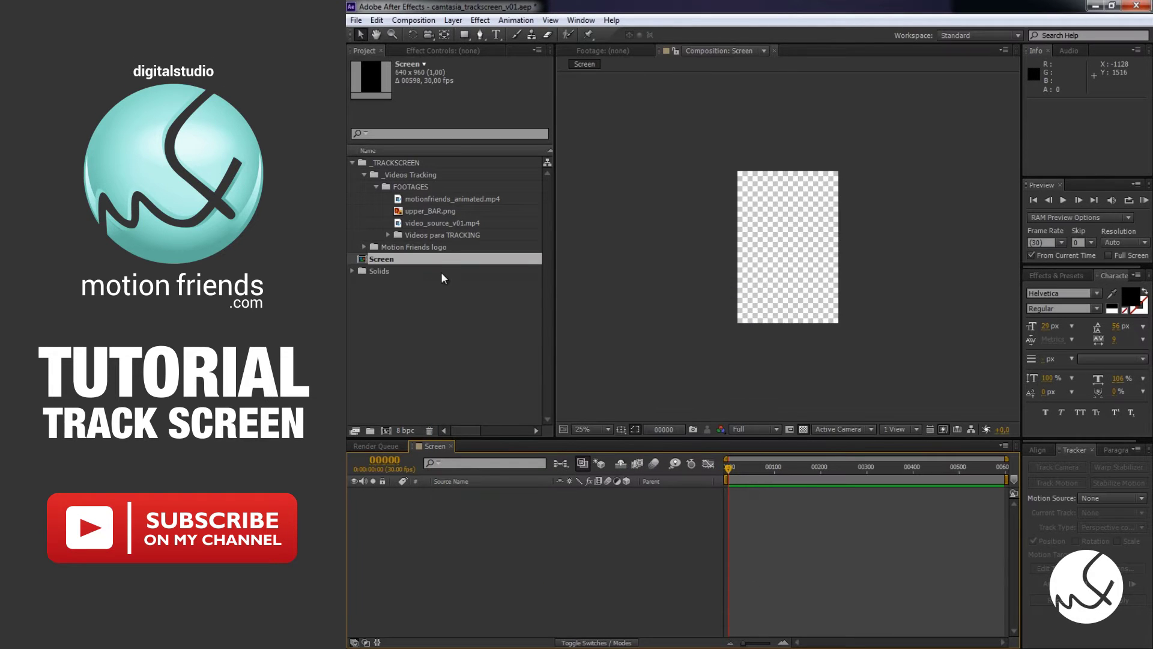
Step: Layer upper_BAR.png over motionfriends_animated.mp4 and trim the comp to end at frame 200
{"action": "left_click_drag", "start_coordinate": [446, 198], "coordinate": [510, 523]}
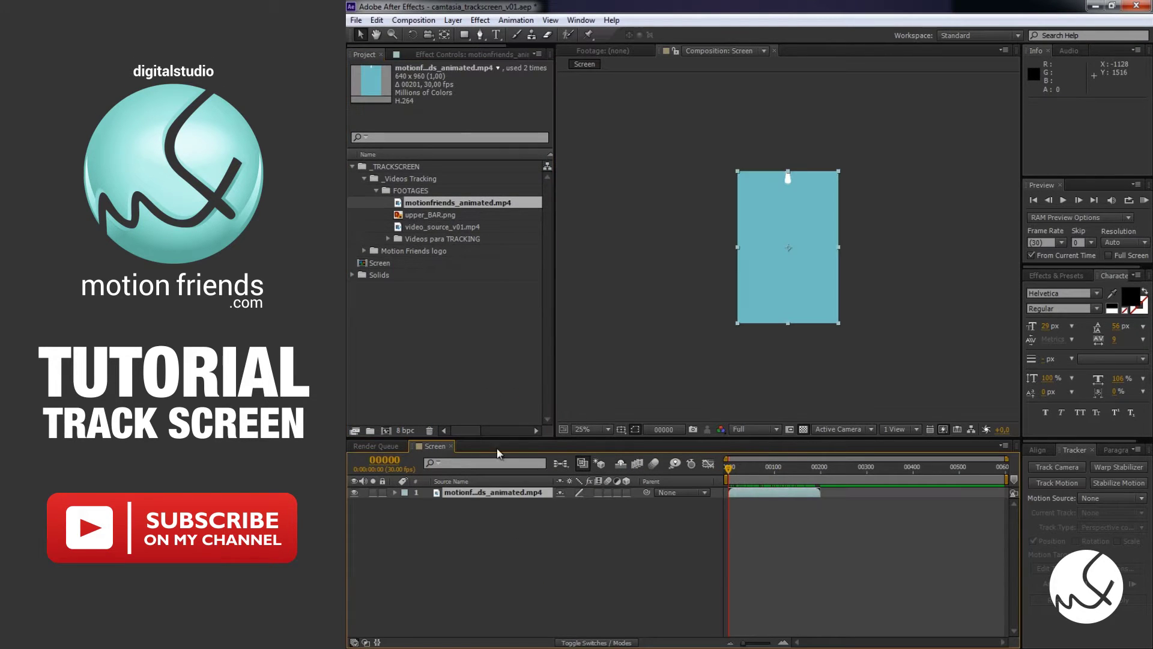
{"action": "left_click_drag", "start_coordinate": [447, 219], "coordinate": [542, 494]}
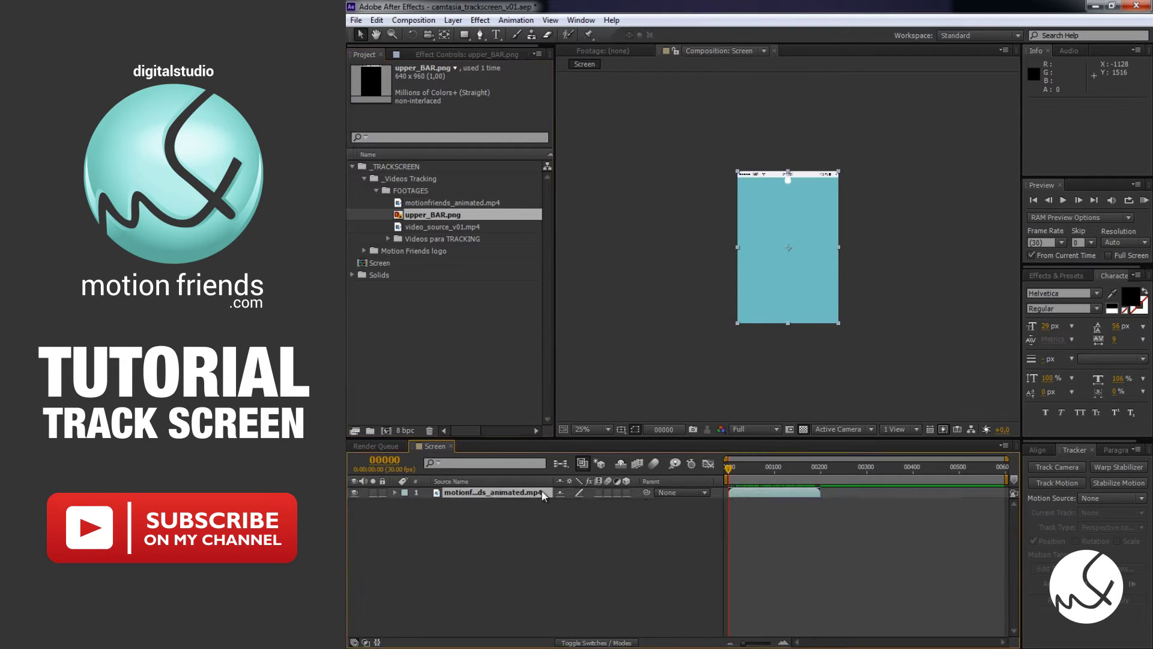
{"action": "left_click_drag", "start_coordinate": [730, 466], "coordinate": [810, 479]}
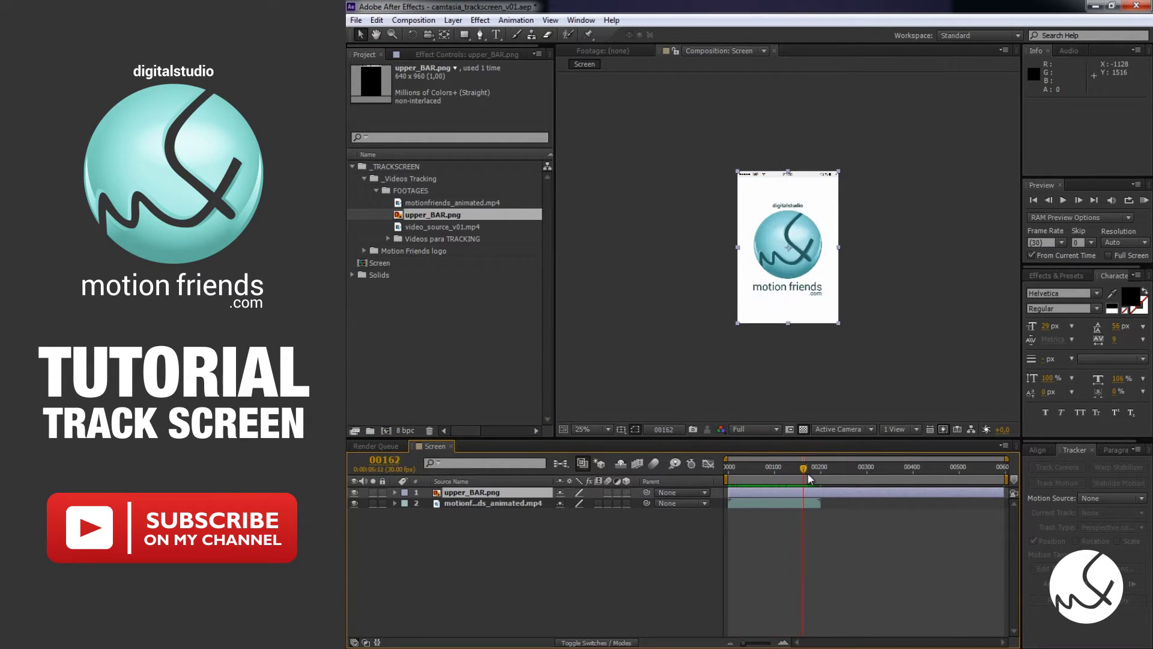
{"action": "key", "text": "n"}
{"action": "right_click", "coordinate": [800, 480]}
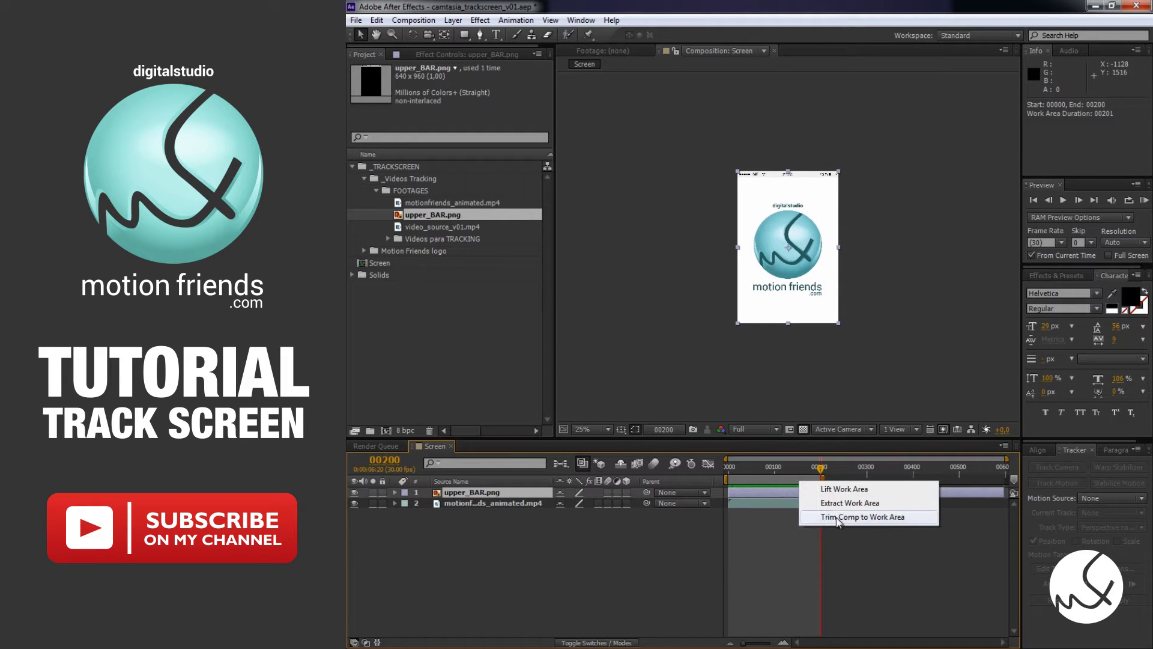
{"action": "left_click", "coordinate": [841, 517]}
Step: Create a new 1920×1080 composition named TrackMotion
{"action": "left_click", "coordinate": [388, 429]}
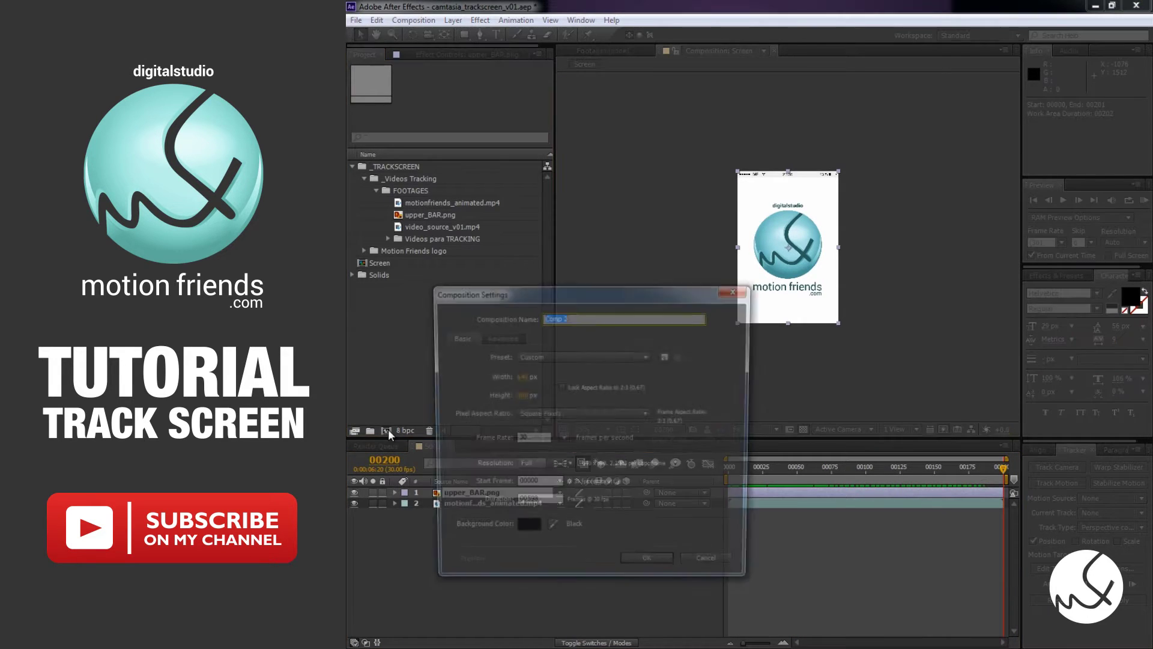
{"action": "left_click", "coordinate": [528, 376]}
{"action": "type", "text": "20"}
{"action": "key", "text": "Tab"}
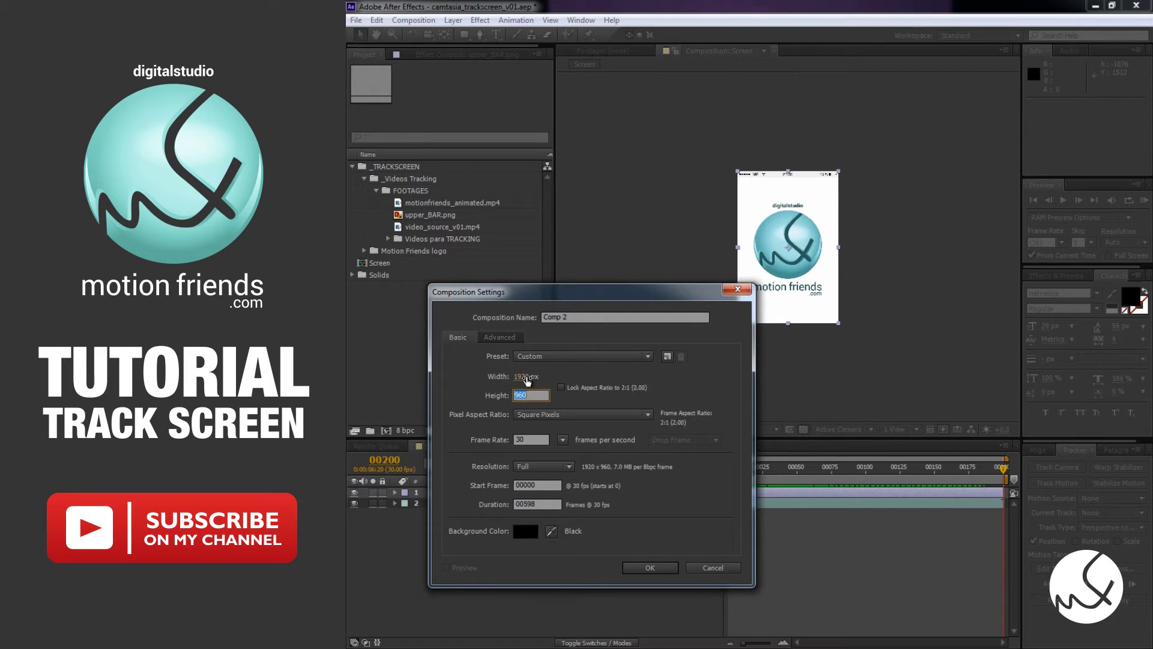
{"action": "type", "text": "1080"}
{"action": "left_click", "coordinate": [588, 317]}
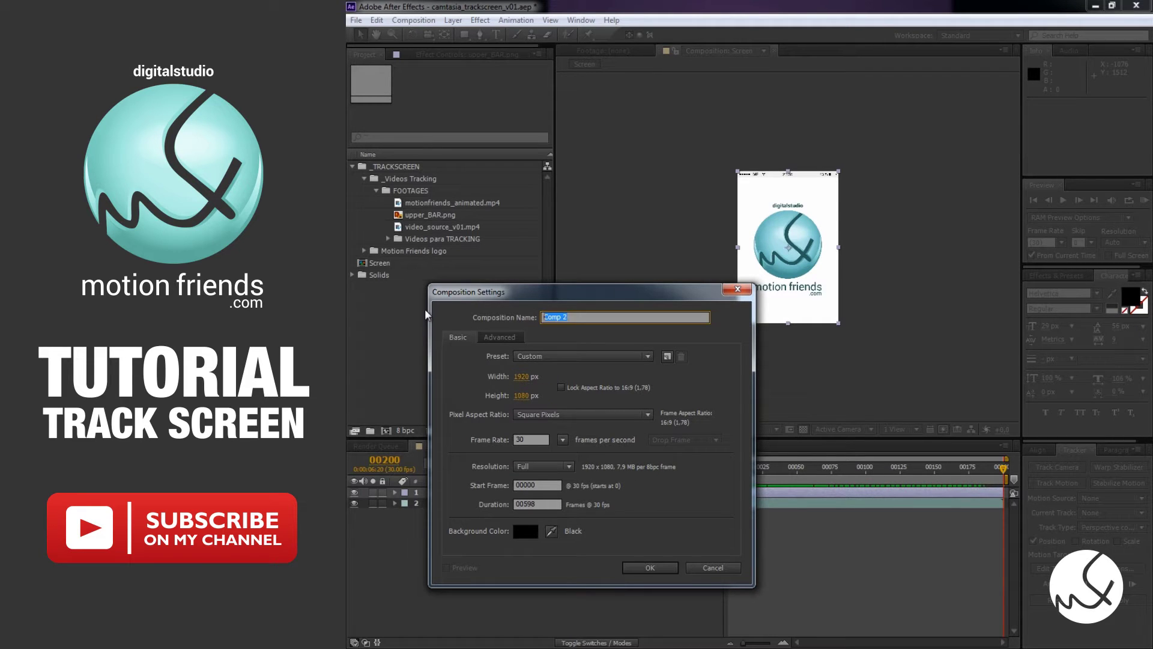
{"action": "type", "text": "TrackMotion"}
{"action": "key", "text": "Return"}
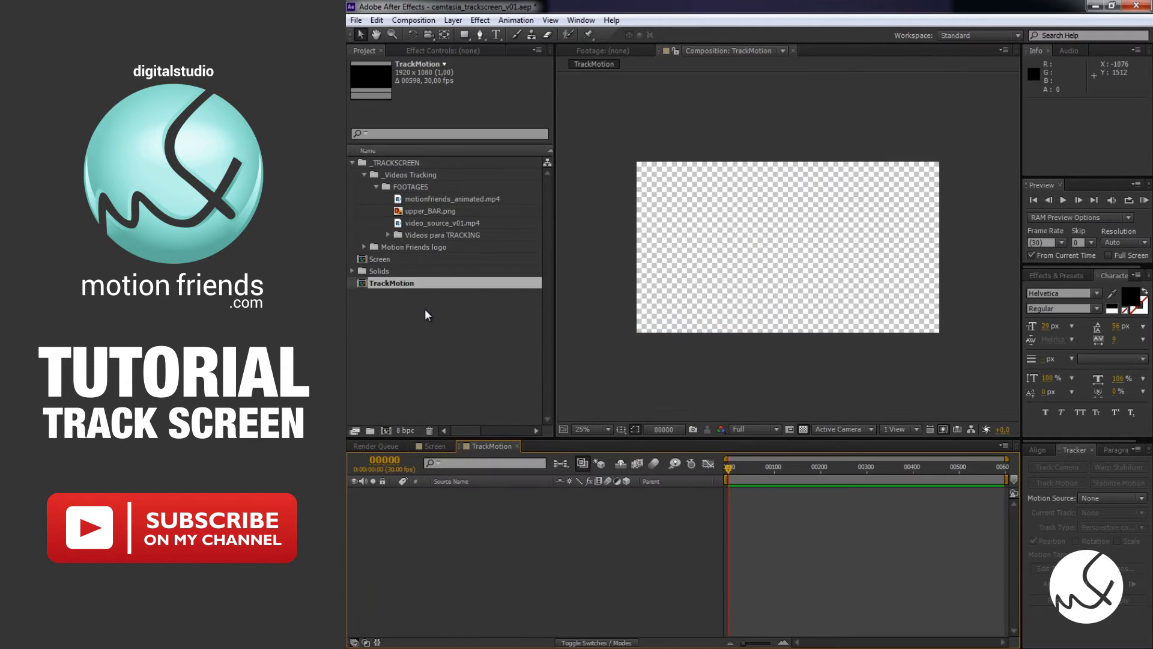
Step: Add video_source_v01.mp4, trim the comp to frame 200, and start motion tracking on it
{"action": "left_click", "coordinate": [448, 323]}
{"action": "left_click_drag", "start_coordinate": [474, 222], "coordinate": [503, 535]}
{"action": "type", "text": "200"}
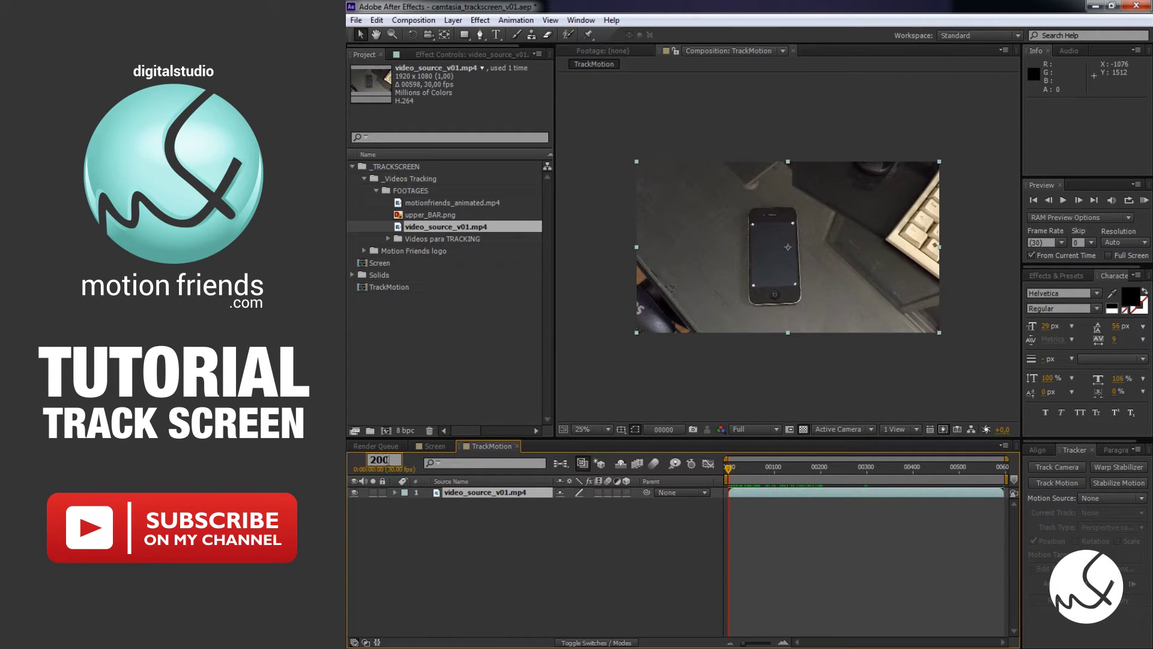
{"action": "key", "text": "Return"}
{"action": "key", "text": "n"}
{"action": "right_click", "coordinate": [800, 480]}
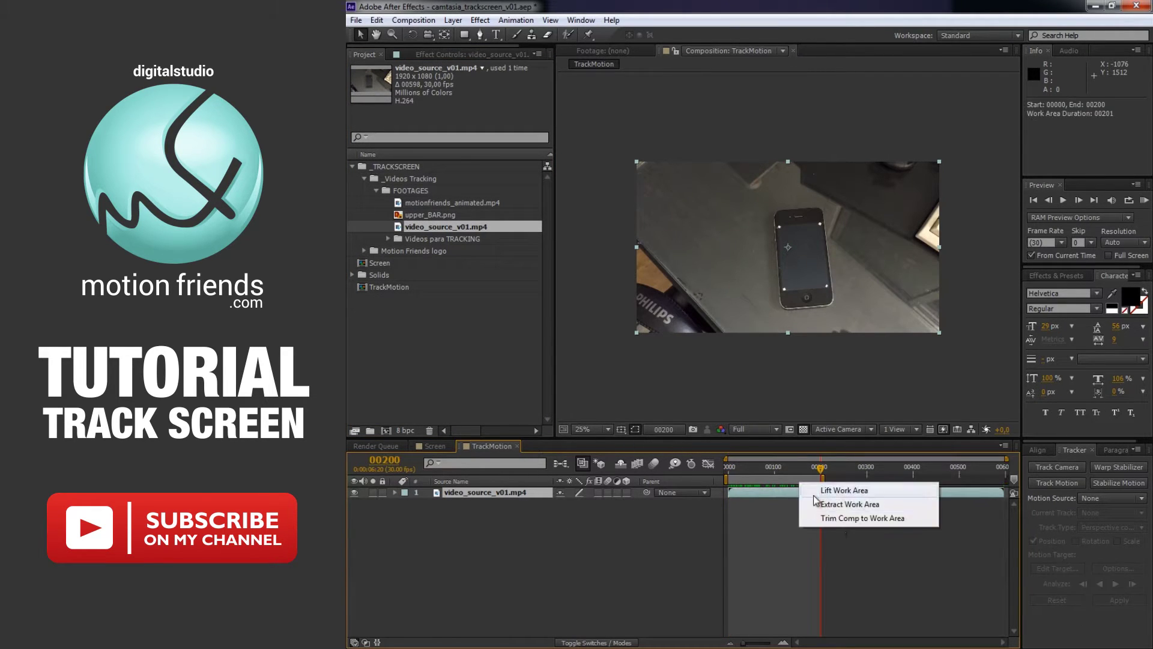
{"action": "left_click", "coordinate": [839, 520]}
{"action": "key", "text": "Home"}
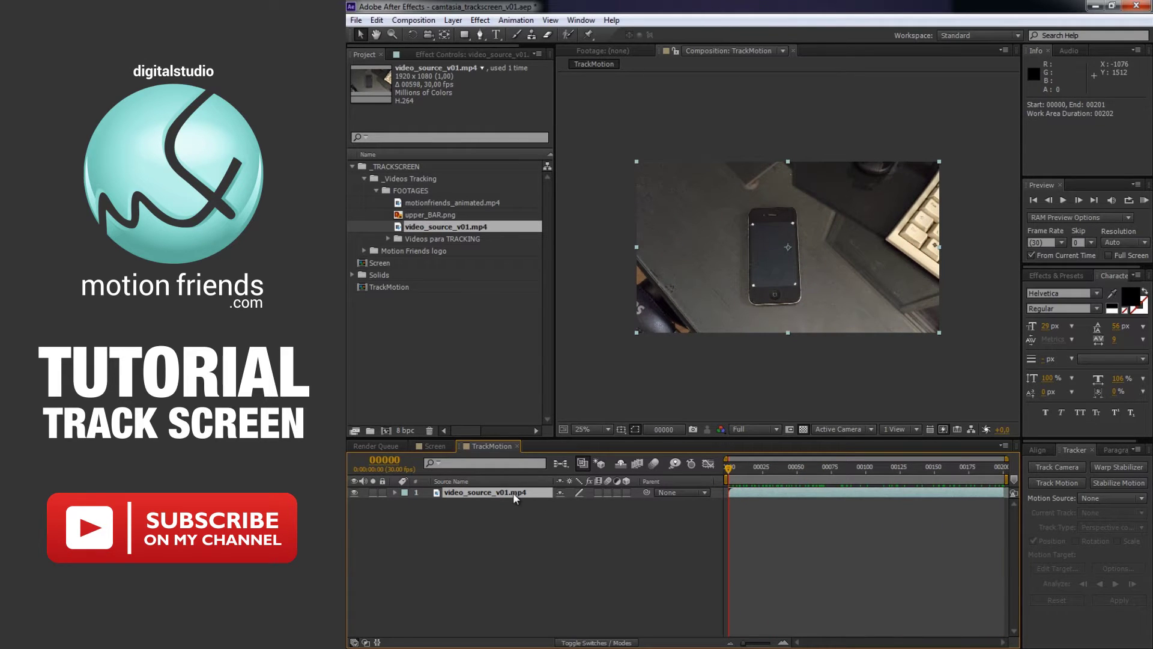
{"action": "left_click", "coordinate": [513, 493]}
{"action": "left_click", "coordinate": [1059, 482]}
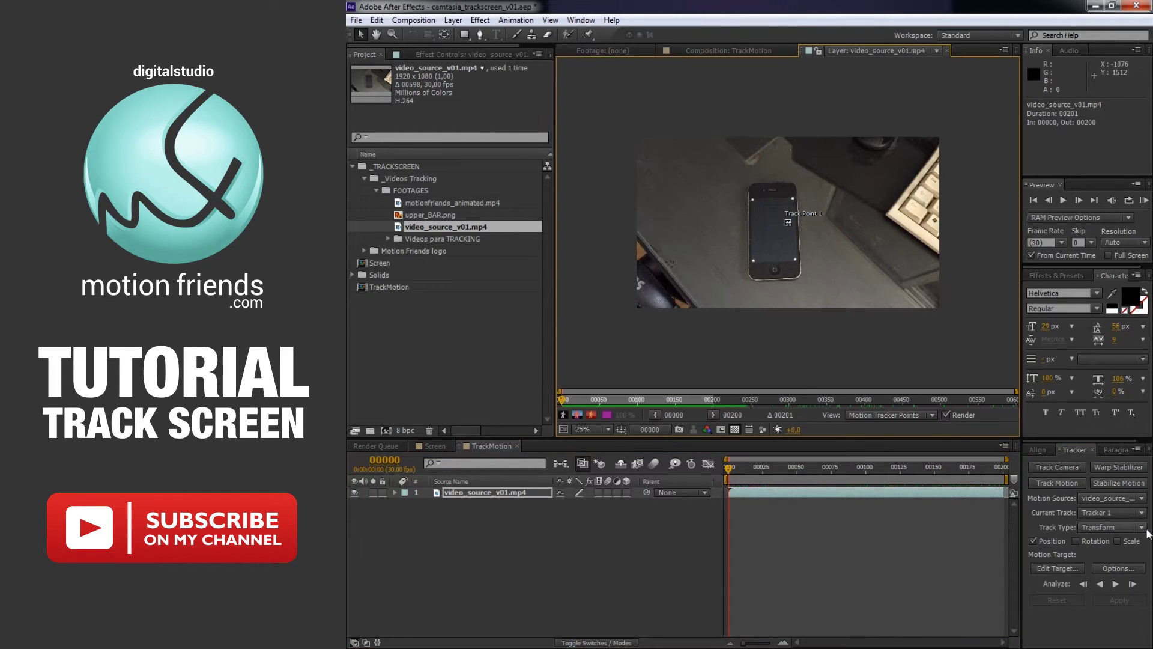
Step: Set the tracker's Track Type to Perspective corner pin and zoom in on the phone
{"action": "left_click", "coordinate": [1142, 528]}
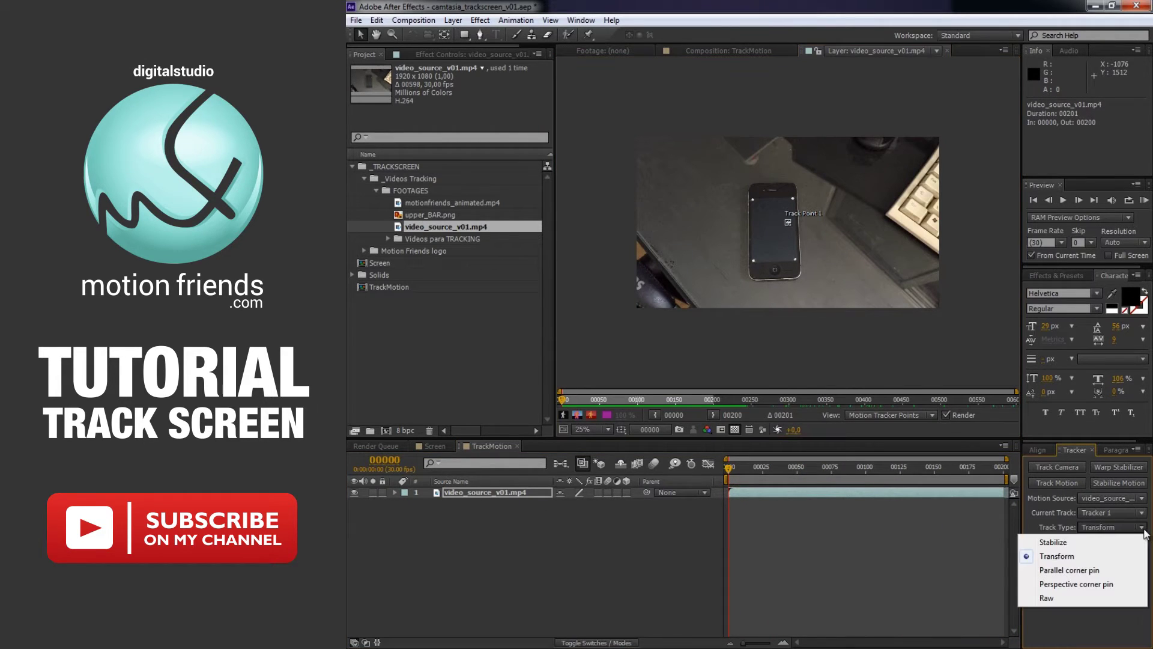
{"action": "left_click", "coordinate": [1113, 583]}
{"action": "scroll", "coordinate": [810, 275], "scroll_direction": "up", "scroll_amount": 3}
{"action": "scroll", "coordinate": [789, 262], "scroll_direction": "up", "scroll_amount": 1}
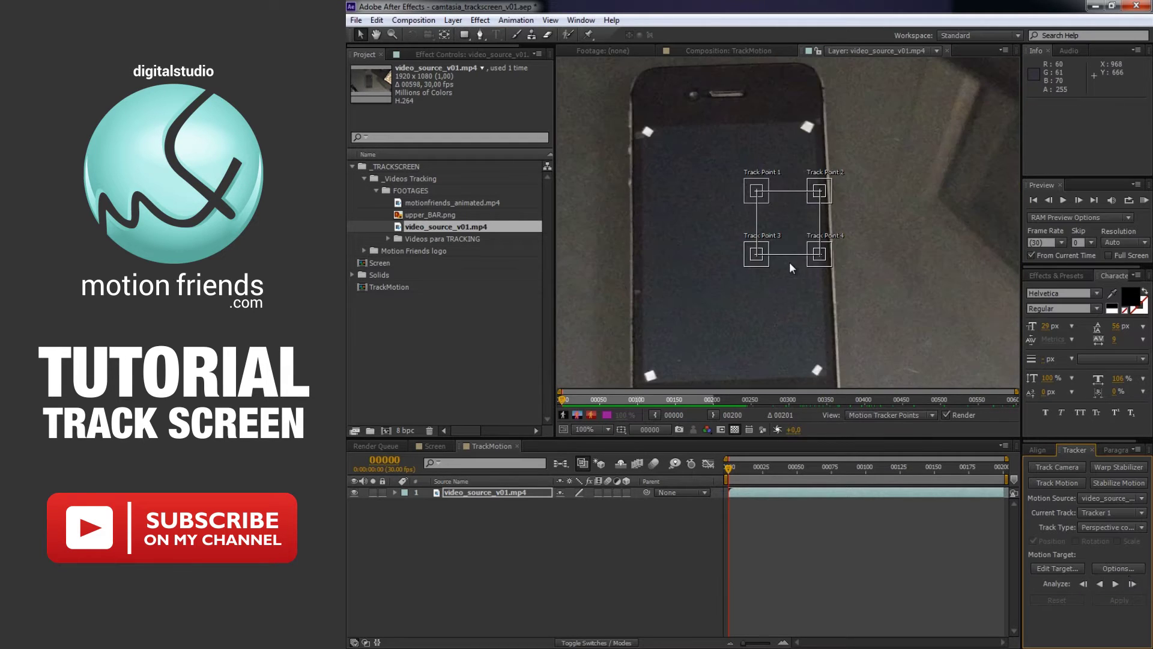
{"action": "scroll", "coordinate": [789, 262], "scroll_direction": "up", "scroll_amount": 2}
{"action": "scroll", "coordinate": [842, 304], "scroll_direction": "down", "scroll_amount": 1}
Step: Place Track Points 1, 2 and 3 on the top-left, top-right and bottom-left screen markers
{"action": "mouse_move", "coordinate": [857, 264]}
{"action": "left_mouse_down"}
{"action": "mouse_move", "coordinate": [683, 195]}
{"action": "mouse_move", "coordinate": [654, 158]}
{"action": "mouse_move", "coordinate": [692, 186]}
{"action": "left_mouse_up"}
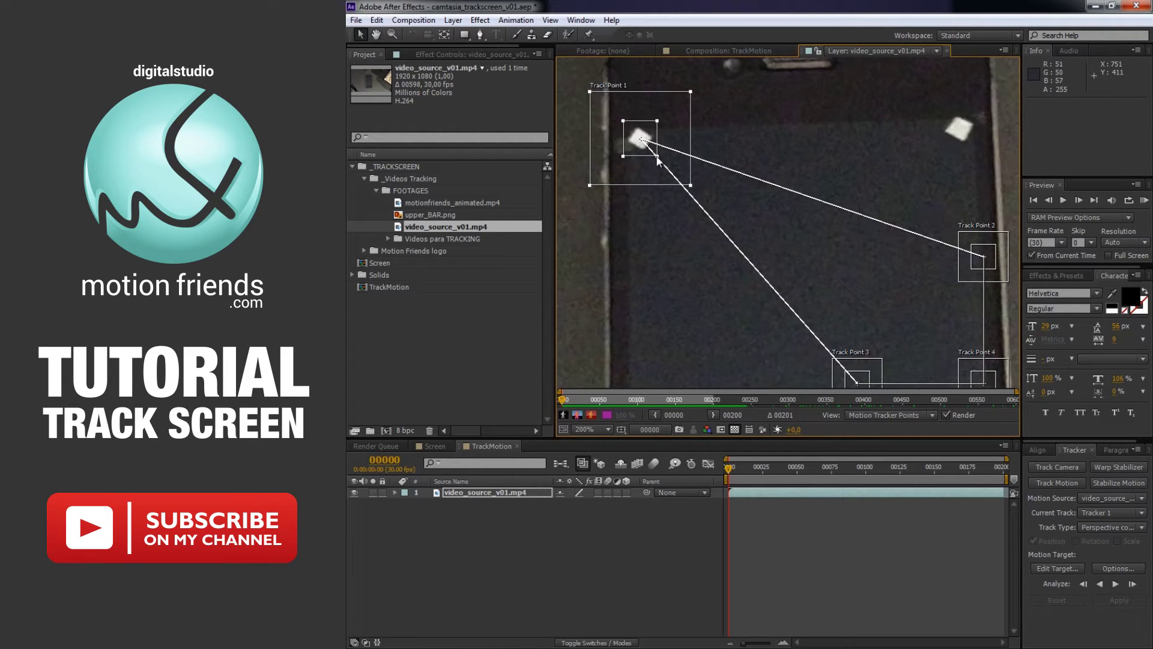
{"action": "mouse_move", "coordinate": [1006, 257]}
{"action": "left_mouse_down"}
{"action": "mouse_move", "coordinate": [841, 259]}
{"action": "mouse_move", "coordinate": [822, 163]}
{"action": "left_mouse_up"}
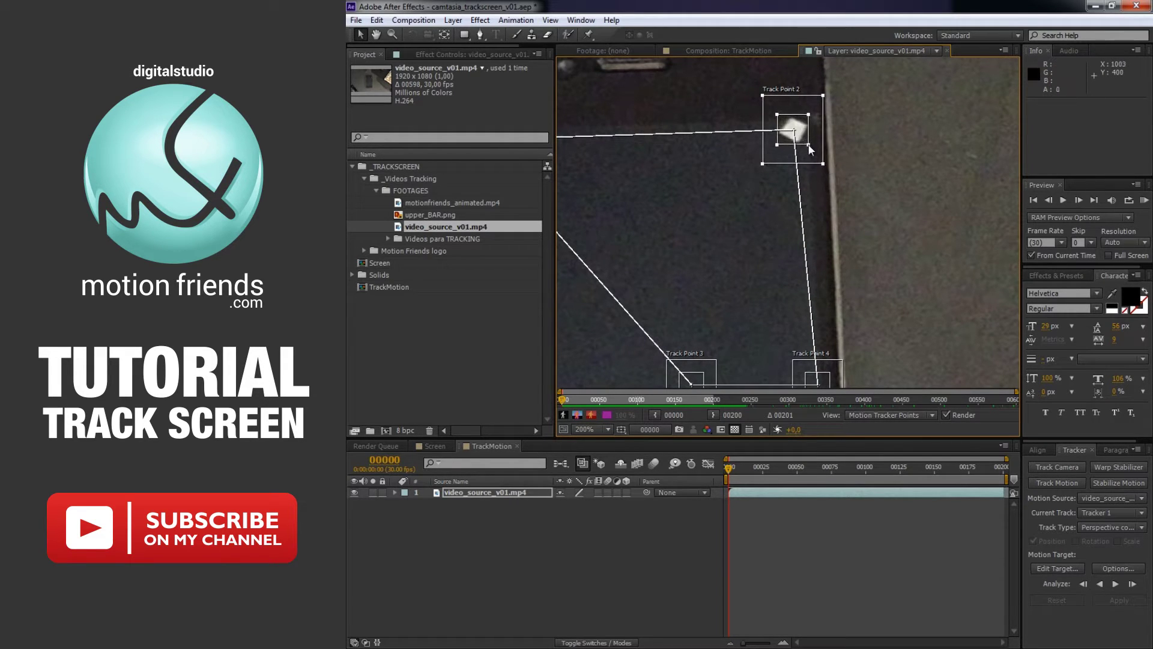
{"action": "left_click", "coordinate": [811, 150]}
{"action": "key", "text": "h"}
{"action": "left_click_drag", "start_coordinate": [868, 326], "coordinate": [893, 220]}
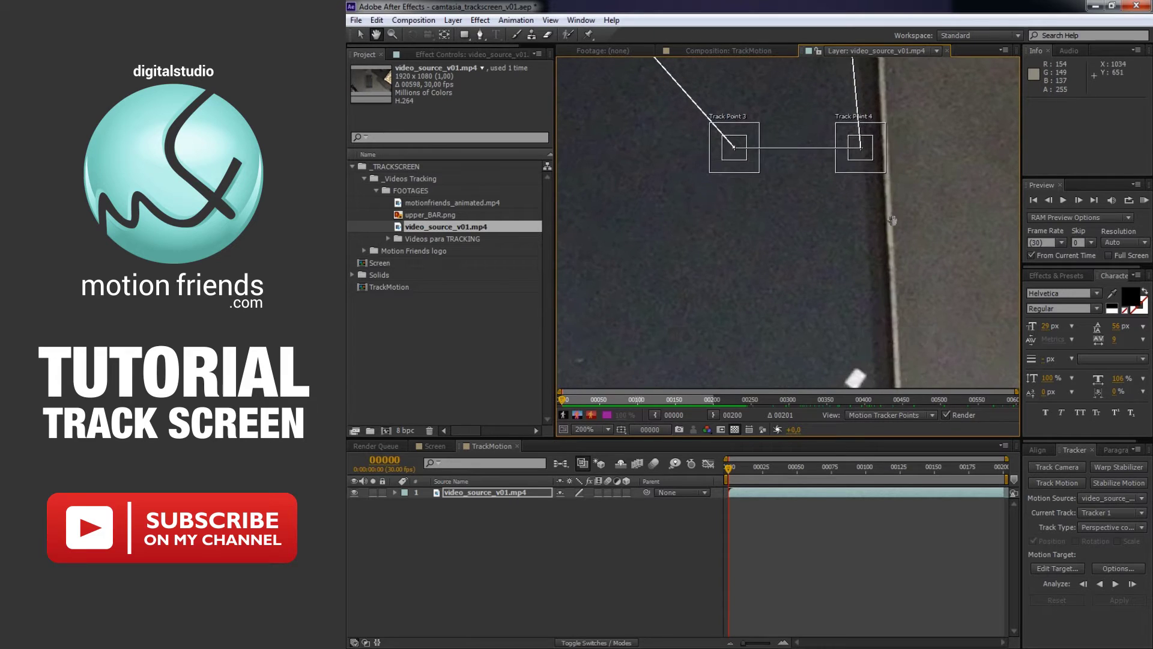
{"action": "key", "text": "v"}
{"action": "mouse_move", "coordinate": [734, 147]}
{"action": "left_mouse_down"}
{"action": "mouse_move", "coordinate": [810, 174]}
{"action": "mouse_move", "coordinate": [752, 276]}
{"action": "mouse_move", "coordinate": [728, 253]}
{"action": "mouse_move", "coordinate": [597, 348]}
{"action": "left_mouse_up"}
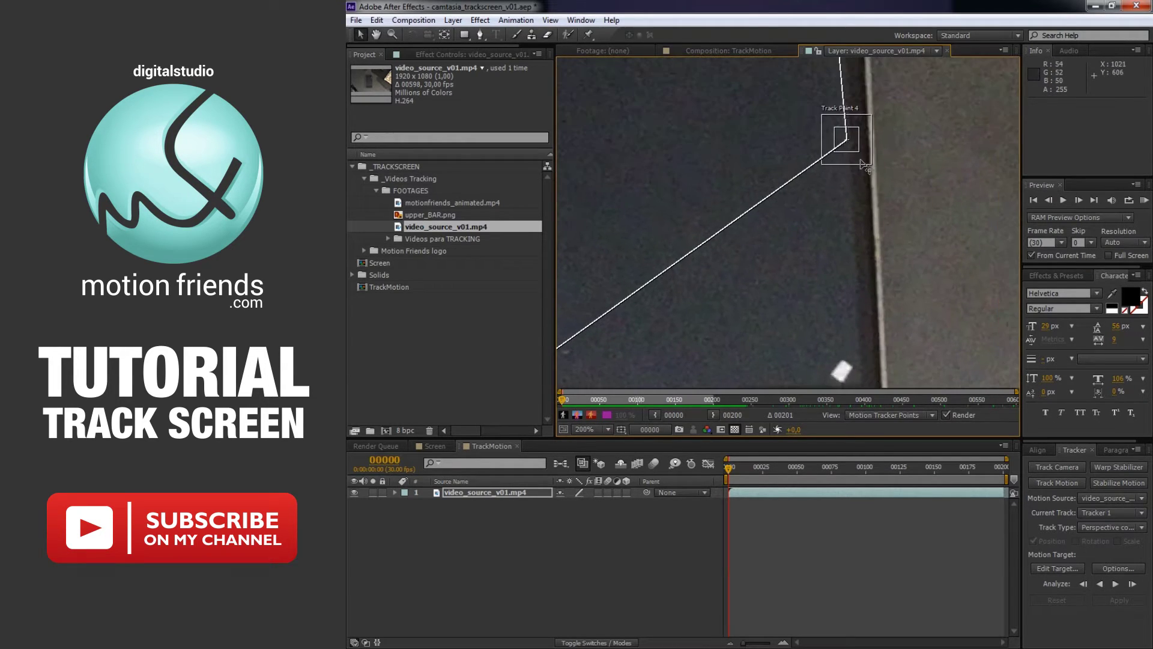
Step: Put Track Point 4 on the bottom-right marker and refine attach points for points 1–3
{"action": "mouse_move", "coordinate": [865, 165]}
{"action": "left_mouse_down"}
{"action": "mouse_move", "coordinate": [834, 175]}
{"action": "mouse_move", "coordinate": [847, 245]}
{"action": "mouse_move", "coordinate": [835, 227]}
{"action": "left_mouse_up"}
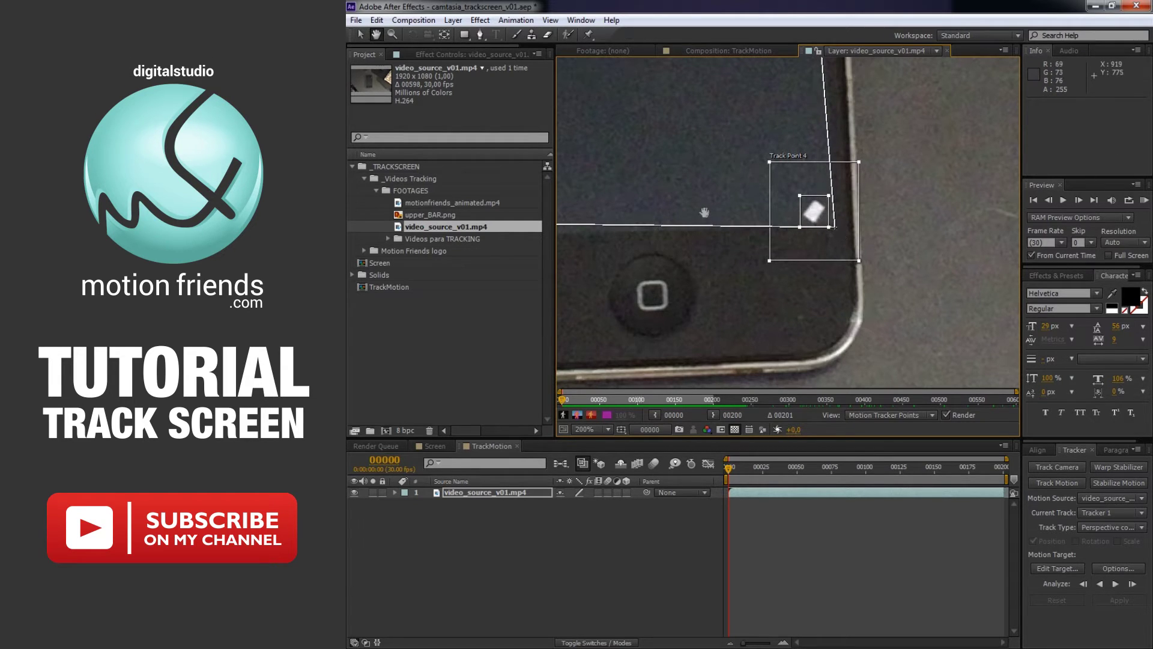
{"action": "left_click_drag", "start_coordinate": [630, 241], "coordinate": [935, 256]}
{"action": "left_click_drag", "start_coordinate": [787, 243], "coordinate": [774, 255]}
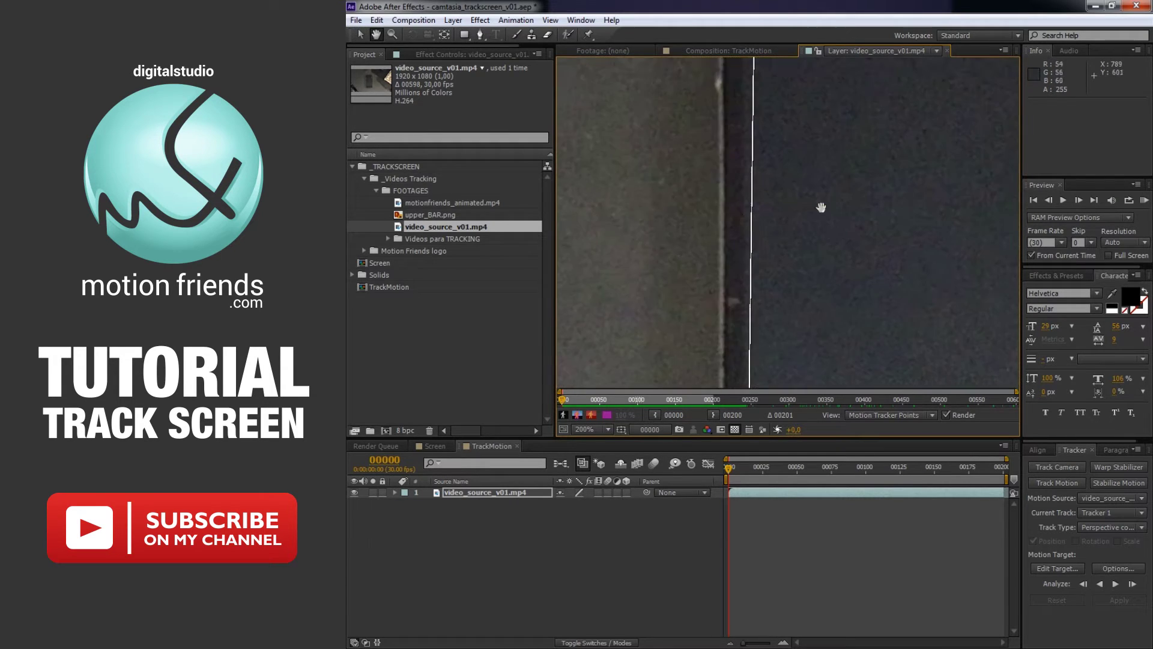
{"action": "left_click_drag", "start_coordinate": [774, 120], "coordinate": [780, 361]}
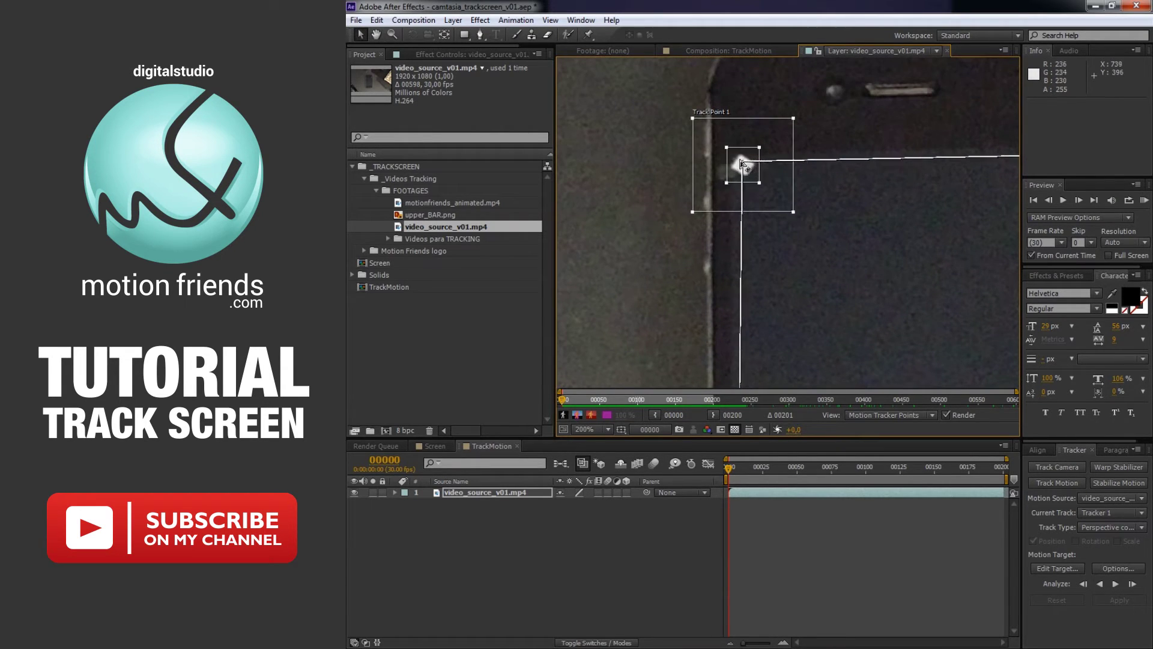
{"action": "left_click_drag", "start_coordinate": [743, 163], "coordinate": [731, 153]}
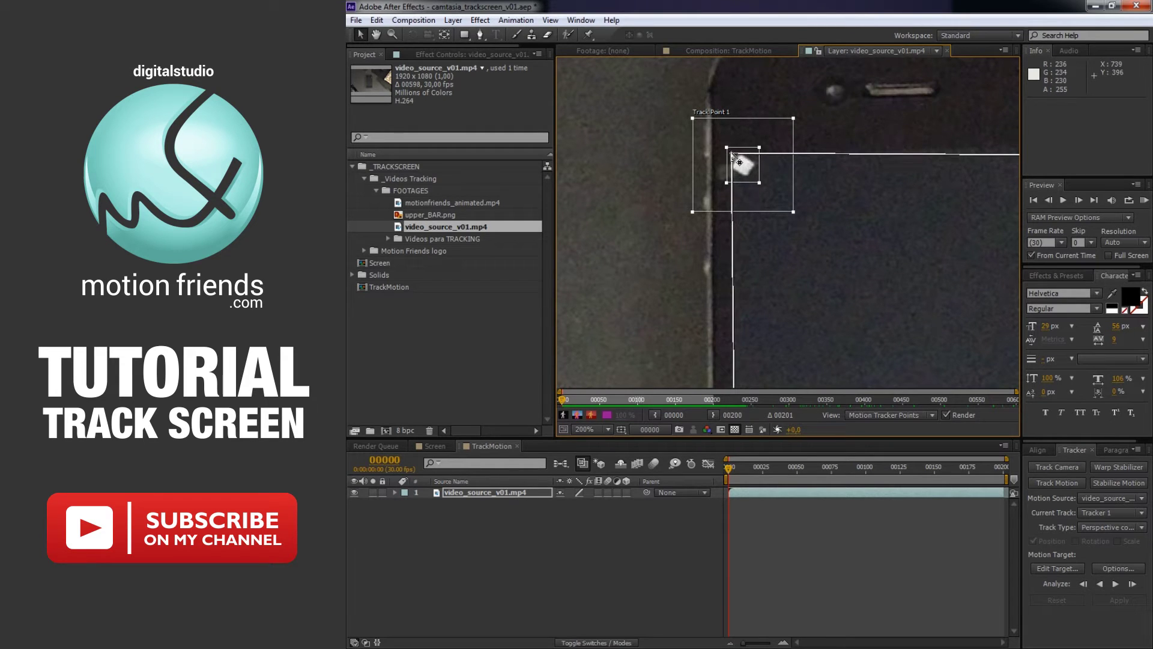
{"action": "left_click_drag", "start_coordinate": [865, 240], "coordinate": [619, 270]}
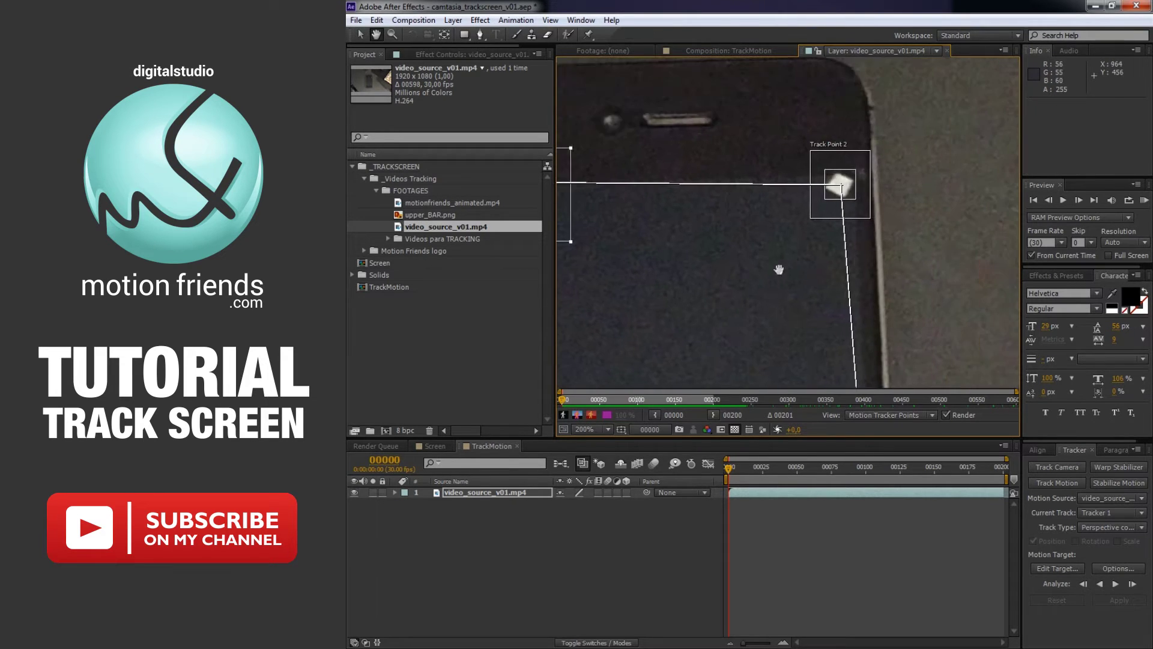
{"action": "left_click_drag", "start_coordinate": [815, 188], "coordinate": [829, 179]}
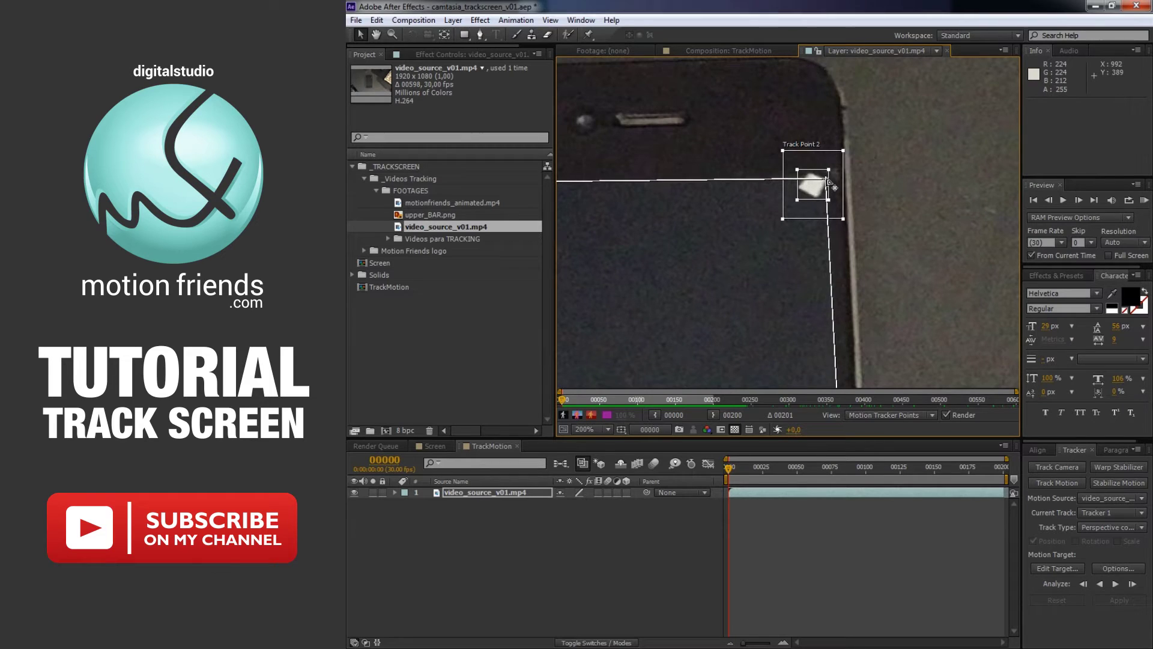
Step: Zoom out to show all four points and analyze the track forward through the clip
{"action": "key", "text": "comma"}
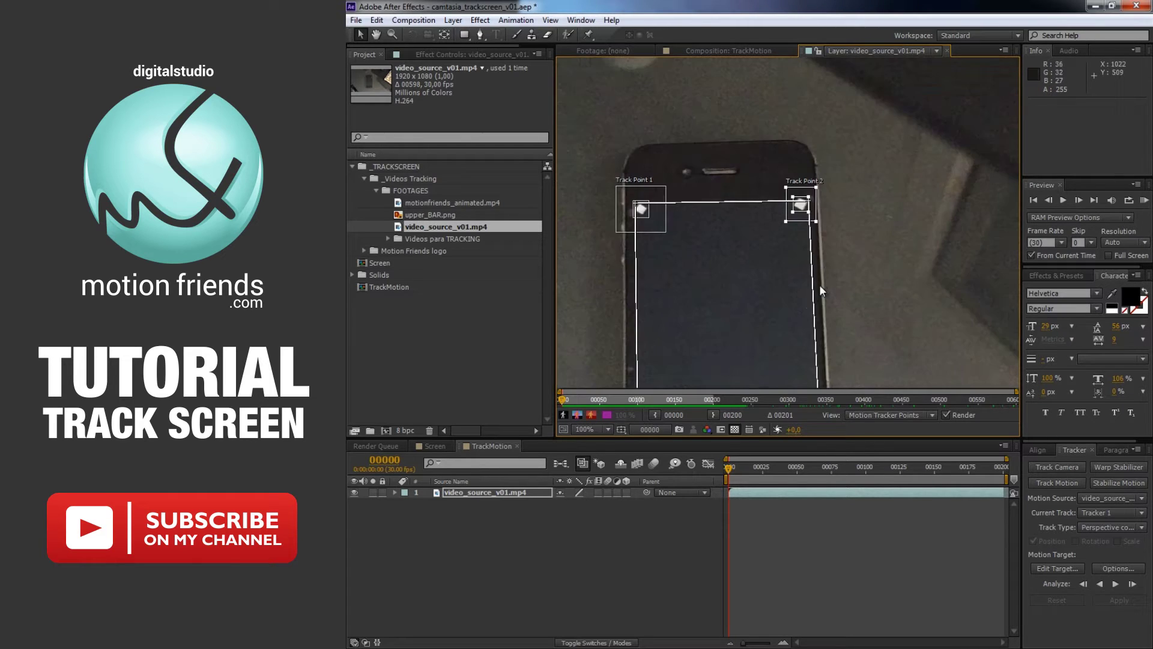
{"action": "left_click_drag", "start_coordinate": [768, 298], "coordinate": [810, 159]}
{"action": "key", "text": "comma"}
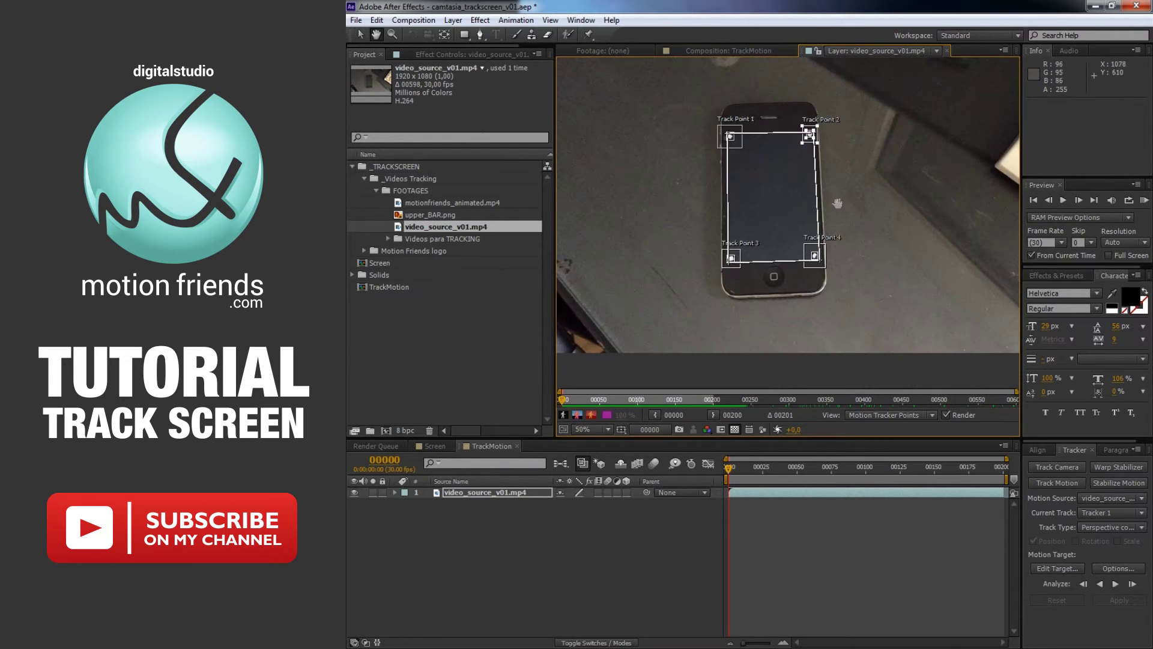
{"action": "left_click", "coordinate": [1116, 586]}
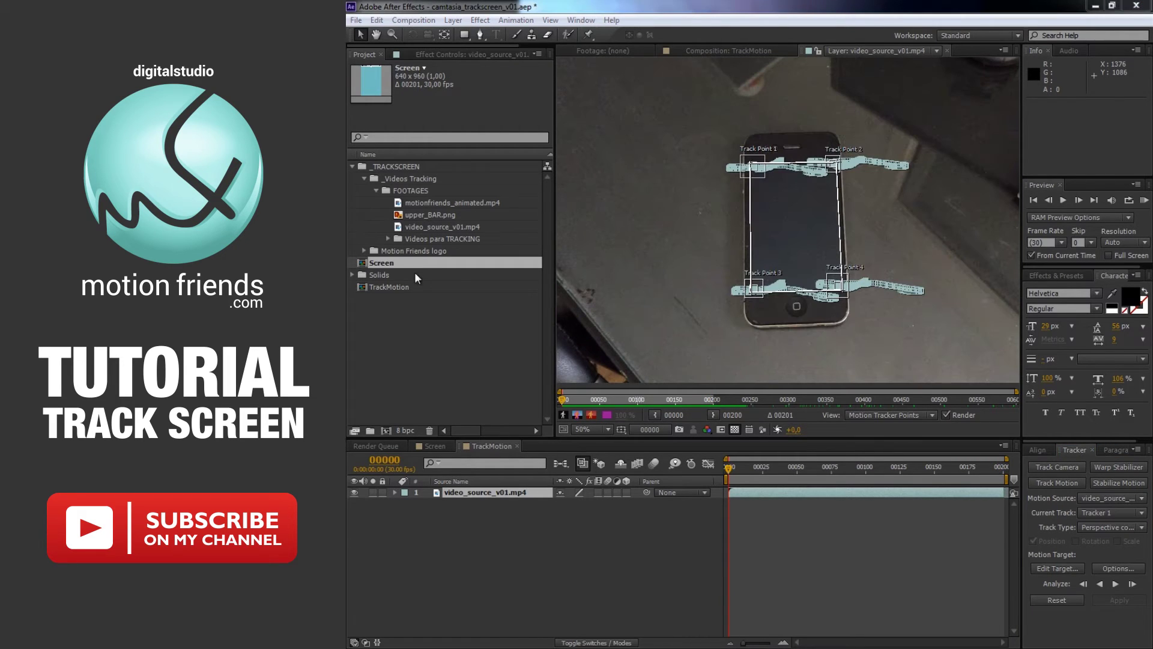
Step: Add the Screen comp to TrackMotion, target it with the tracker, and apply the corner-pin data
{"action": "left_click_drag", "start_coordinate": [415, 266], "coordinate": [537, 489]}
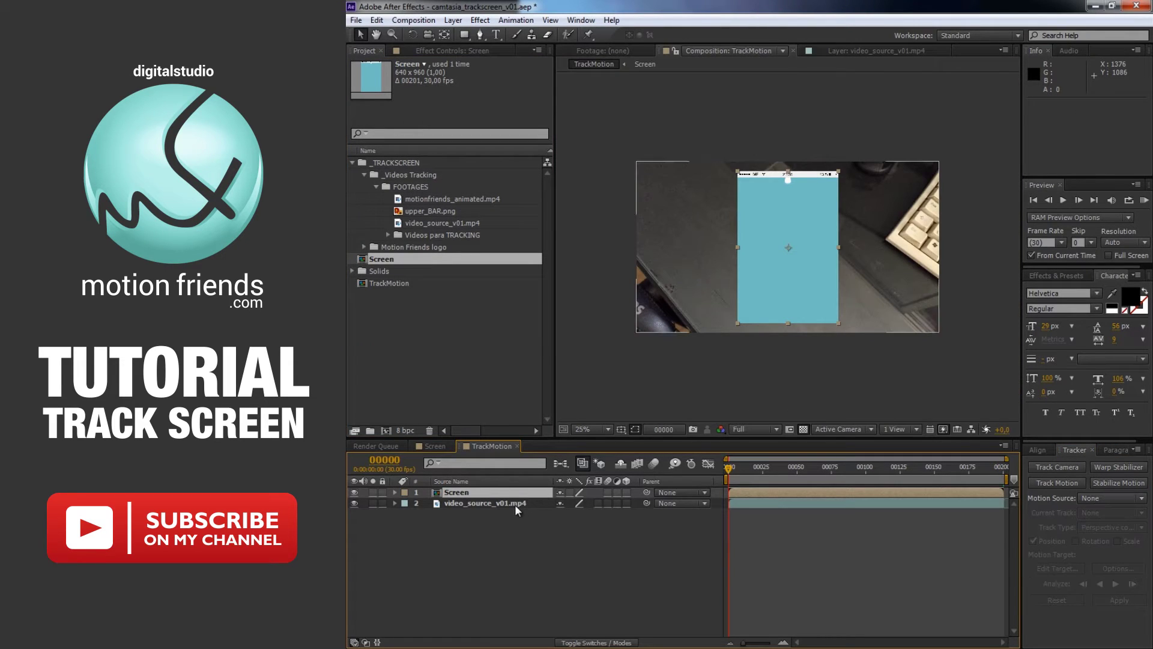
{"action": "double_click", "coordinate": [514, 504]}
{"action": "left_click", "coordinate": [1059, 567]}
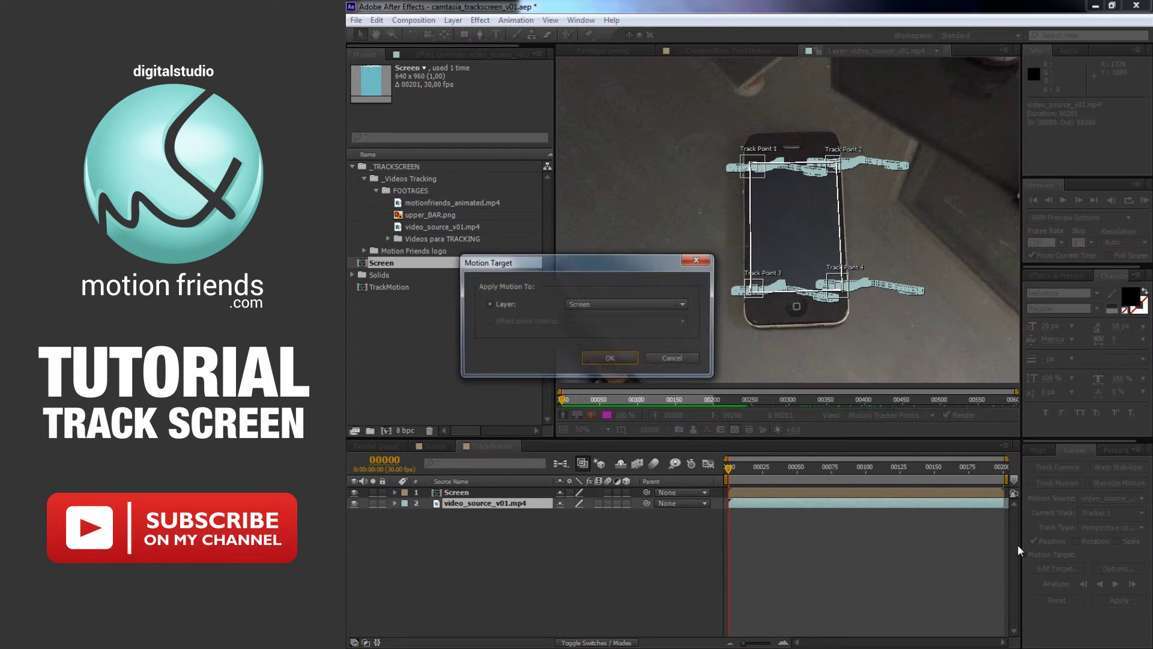
{"action": "left_click", "coordinate": [611, 357]}
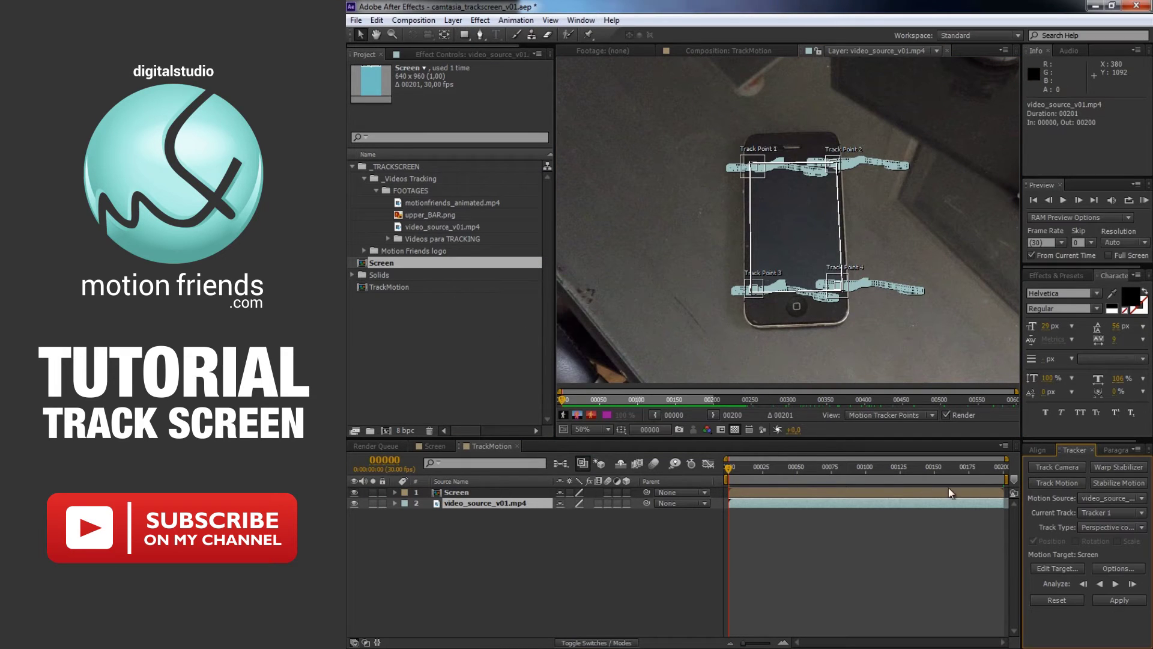
{"action": "left_click", "coordinate": [1119, 599]}
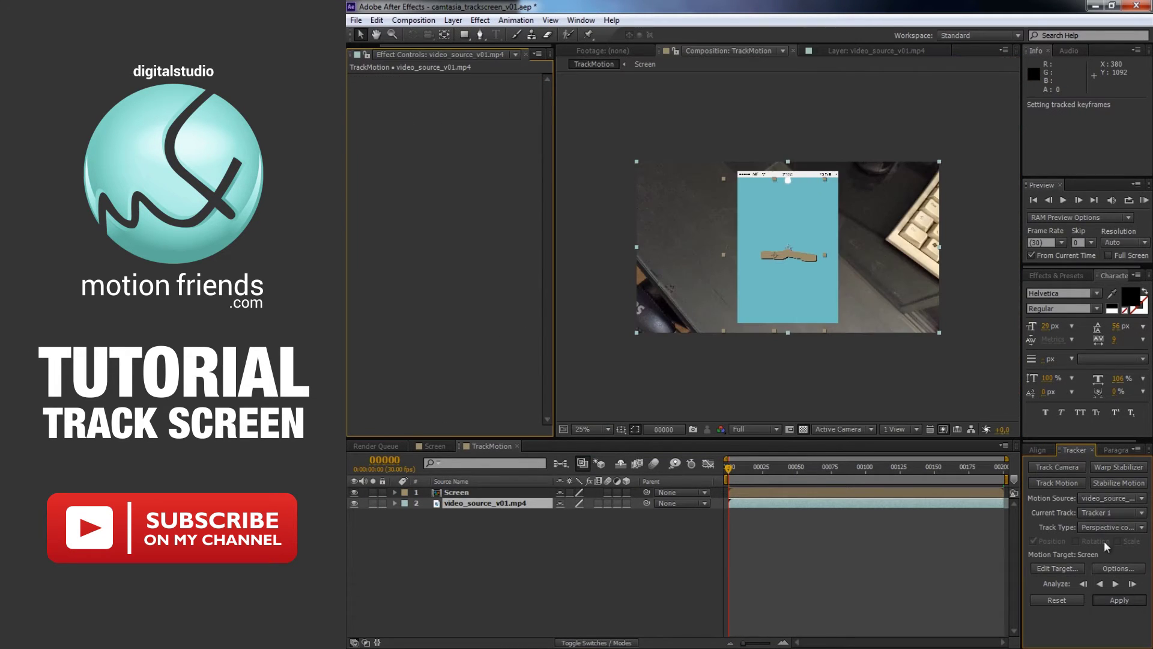
{"action": "left_click_drag", "start_coordinate": [730, 469], "coordinate": [802, 475]}
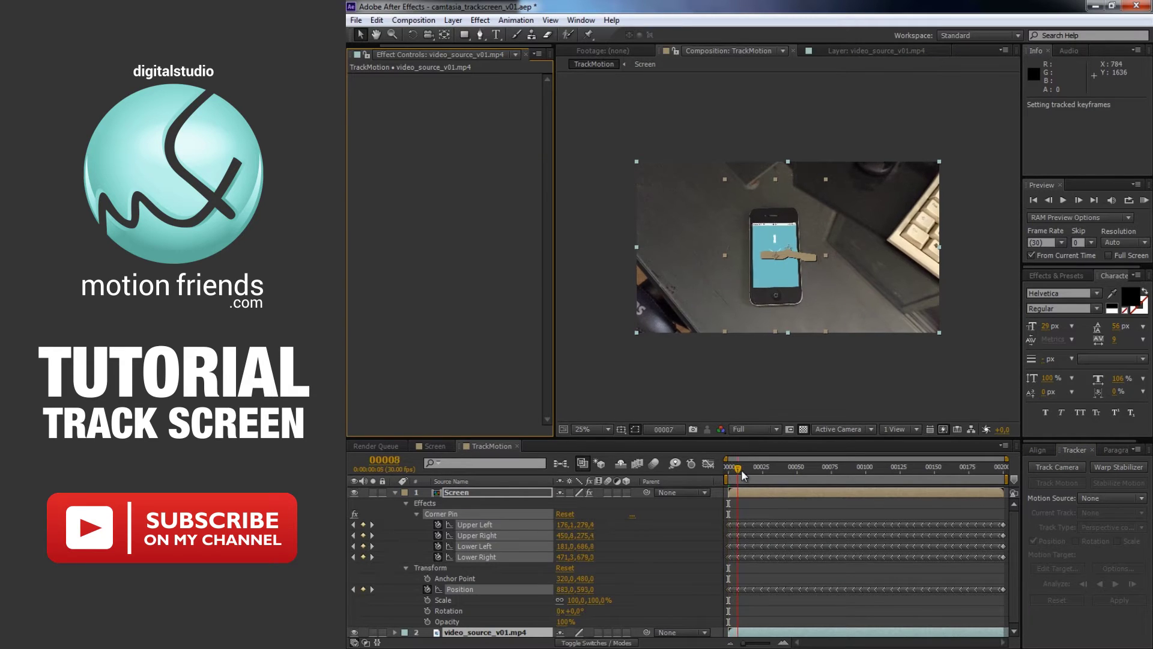
{"action": "scroll", "coordinate": [812, 382], "scroll_direction": "up", "scroll_amount": 2}
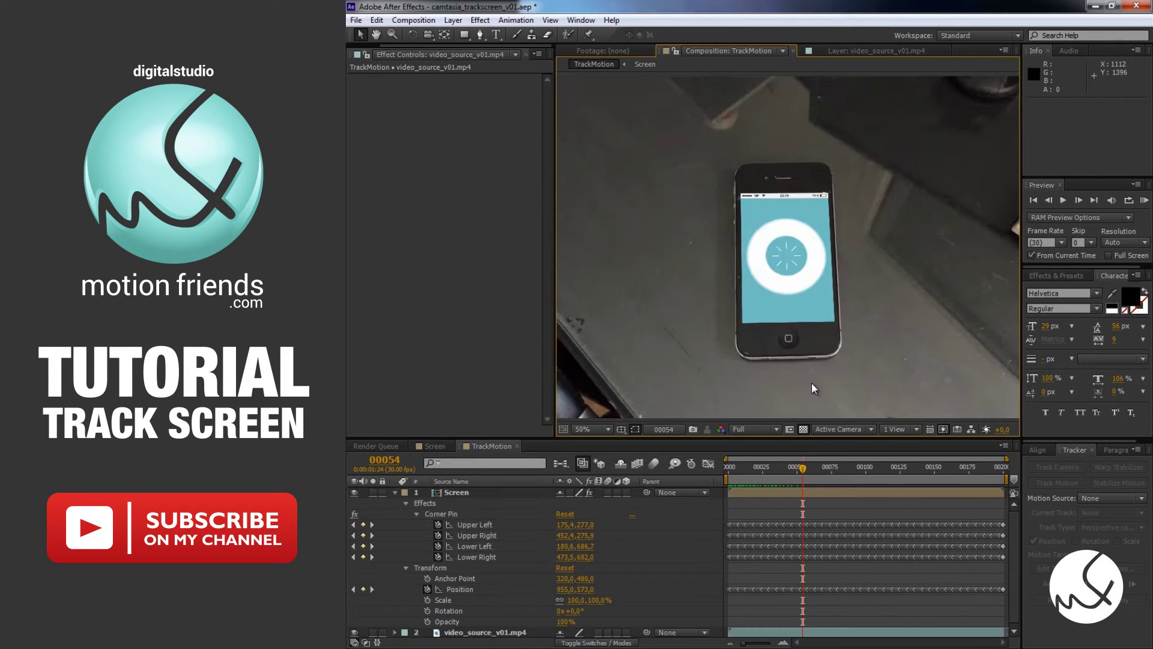
{"action": "mouse_move", "coordinate": [806, 467]}
{"action": "left_mouse_down"}
{"action": "mouse_move", "coordinate": [968, 474]}
{"action": "mouse_move", "coordinate": [953, 475]}
{"action": "left_mouse_up"}
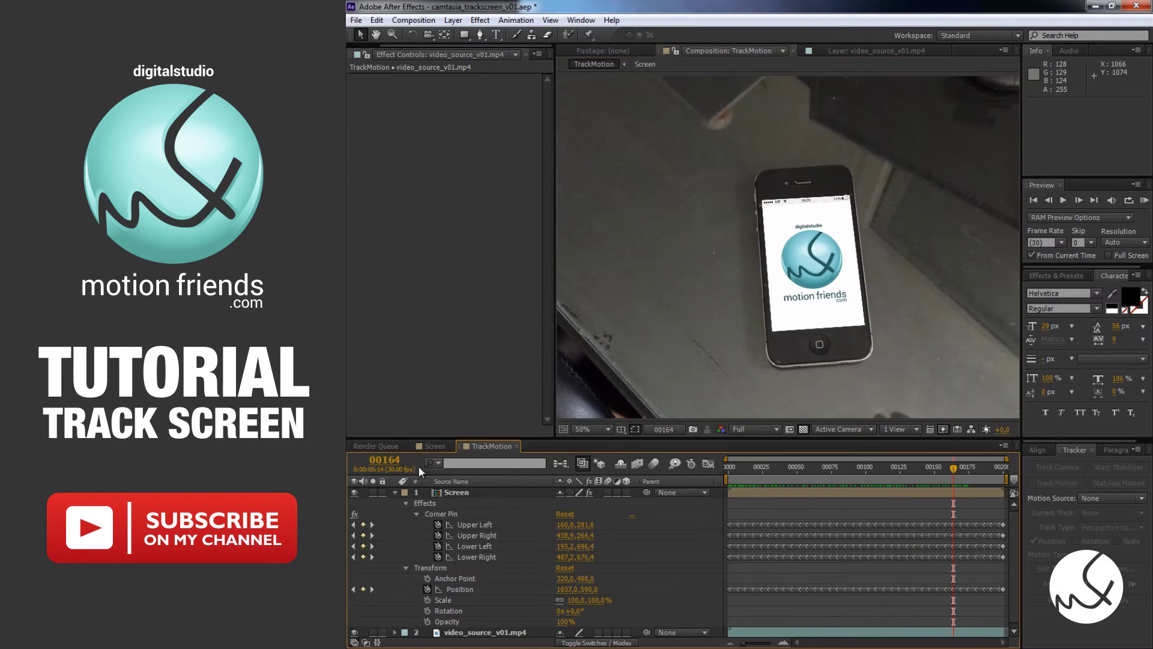
{"action": "left_click", "coordinate": [395, 492]}
{"action": "left_click_drag", "start_coordinate": [830, 471], "coordinate": [721, 472]}
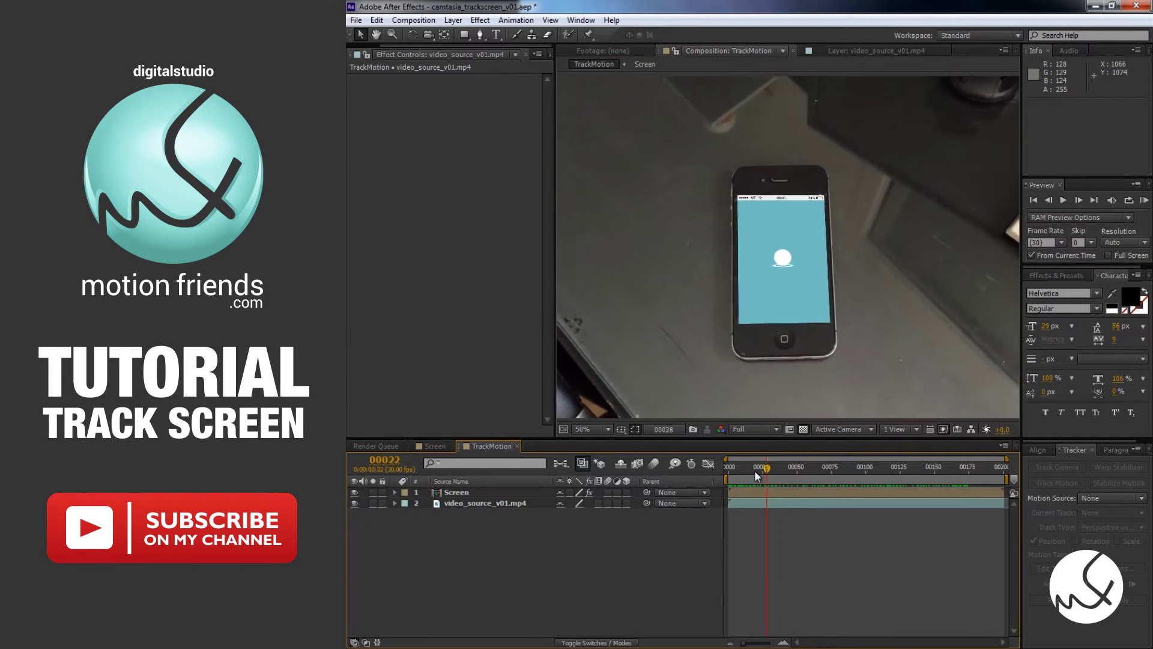
{"action": "scroll", "coordinate": [716, 364], "scroll_direction": "down", "scroll_amount": 1}
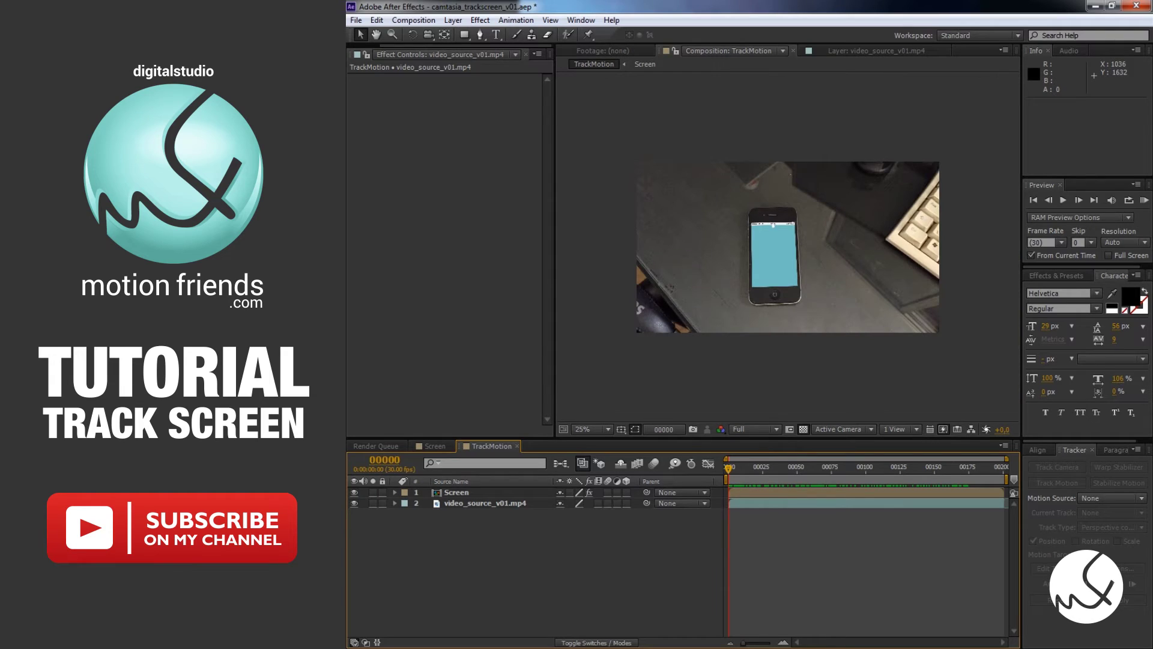
{"action": "left_click", "coordinate": [509, 482]}
Step: Add the white solid as a top layer named VIGNETTE and make it an adjustment layer
{"action": "key", "text": "ctrl+0"}
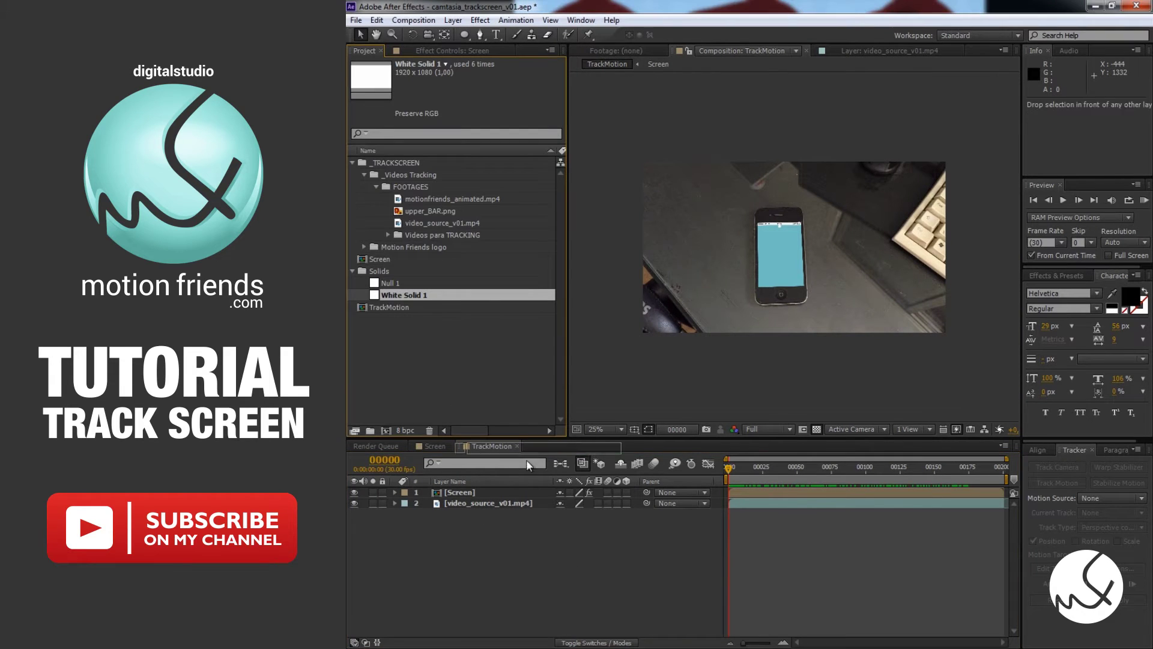
{"action": "left_click_drag", "start_coordinate": [437, 299], "coordinate": [521, 487]}
{"action": "key", "text": "Return"}
{"action": "type", "text": "V"}
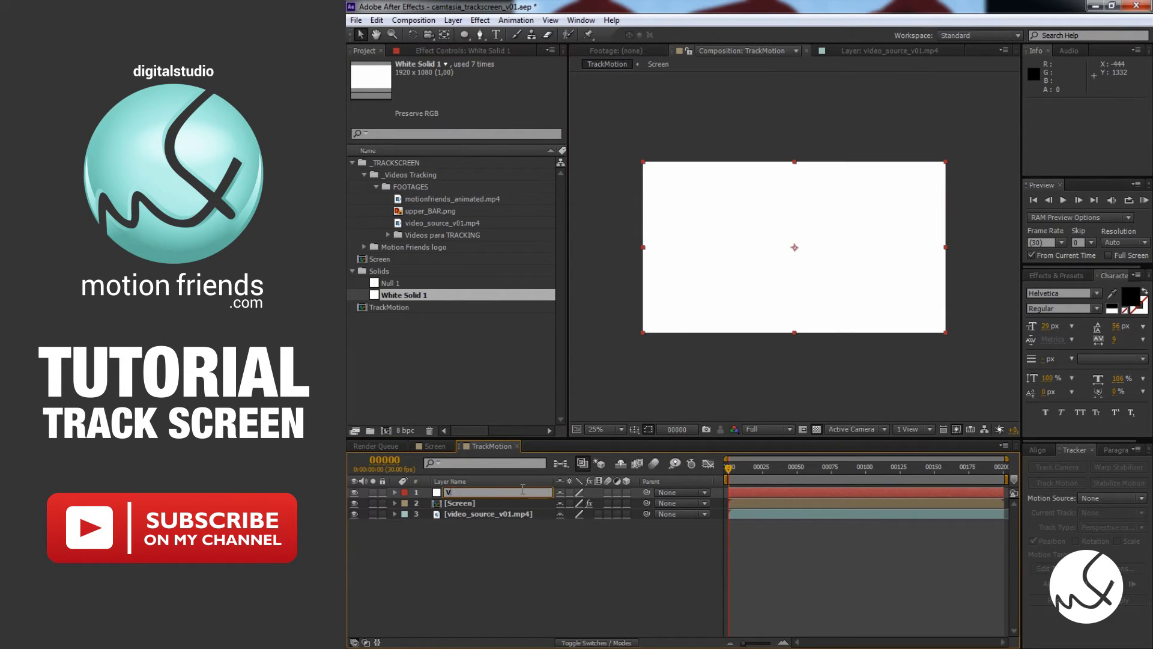
{"action": "type", "text": "IGNETT"}
{"action": "key", "text": "Return"}
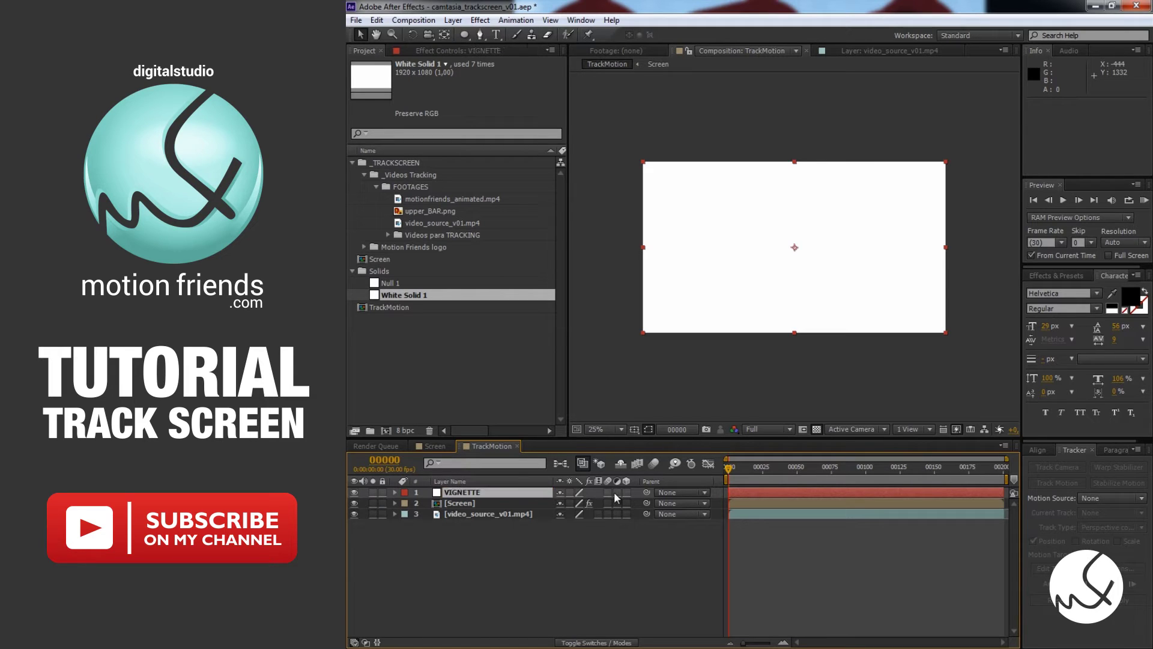
{"action": "left_click", "coordinate": [617, 492]}
Step: Add a Curves effect to VIGNETTE and set its blending mode to Multiply
{"action": "left_click", "coordinate": [452, 50]}
{"action": "right_click", "coordinate": [418, 160]}
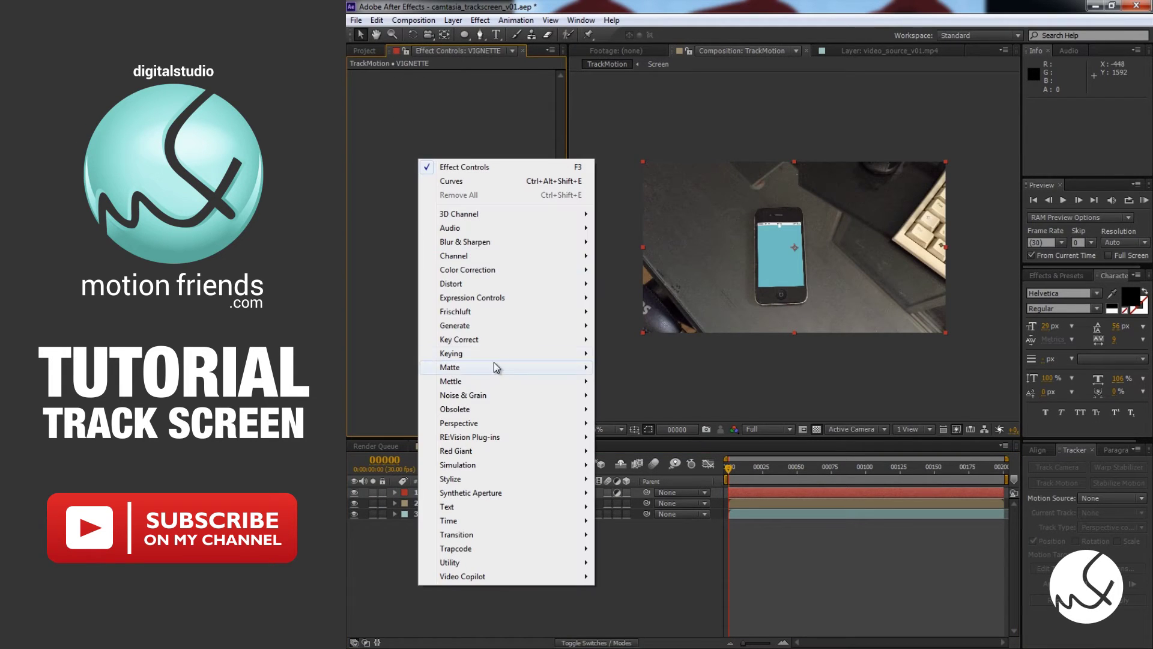
{"action": "mouse_move", "coordinate": [515, 270]}
{"action": "left_click", "coordinate": [640, 444]}
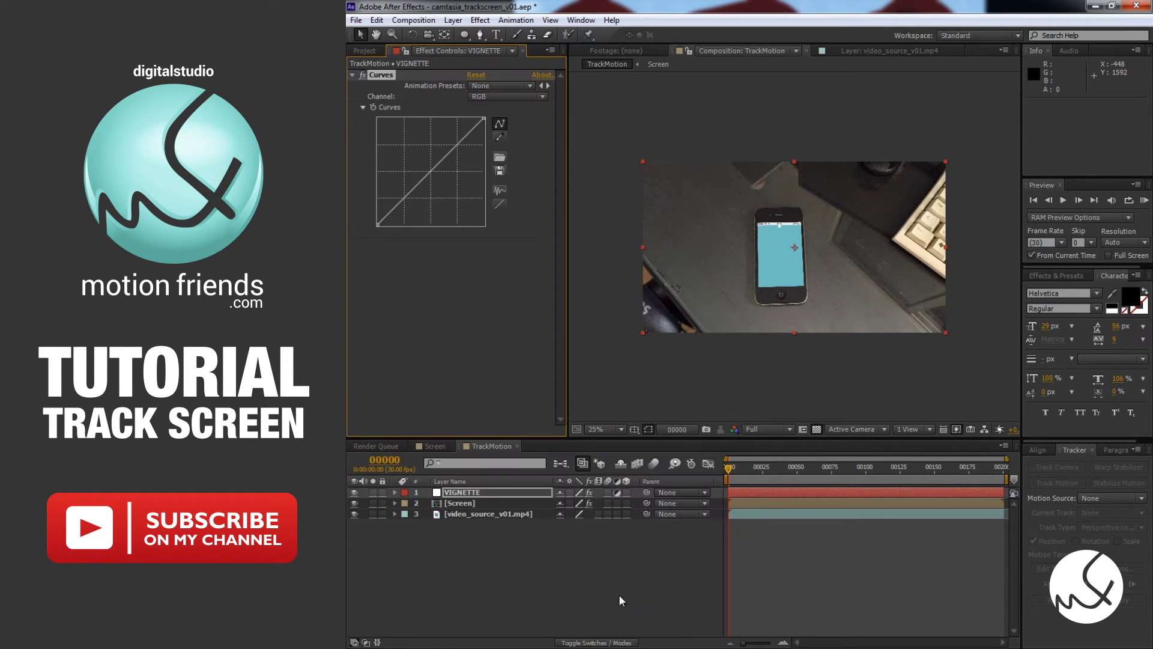
{"action": "left_click", "coordinate": [608, 643]}
{"action": "left_click", "coordinate": [588, 495]}
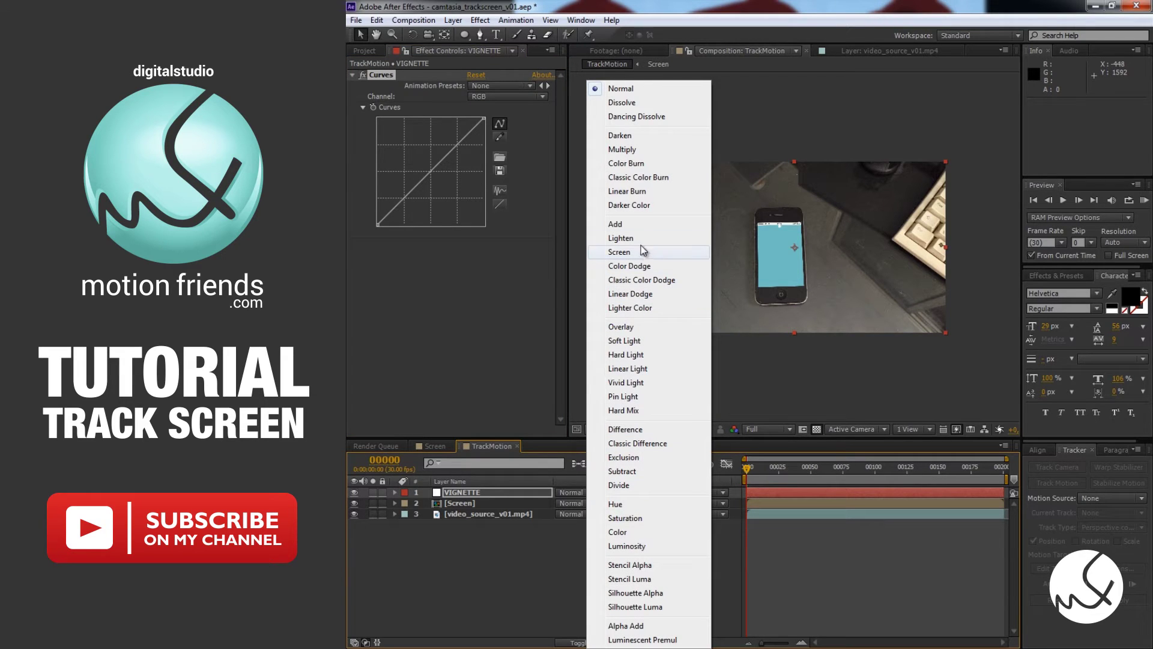
{"action": "left_click", "coordinate": [622, 149]}
{"action": "left_click", "coordinate": [493, 549]}
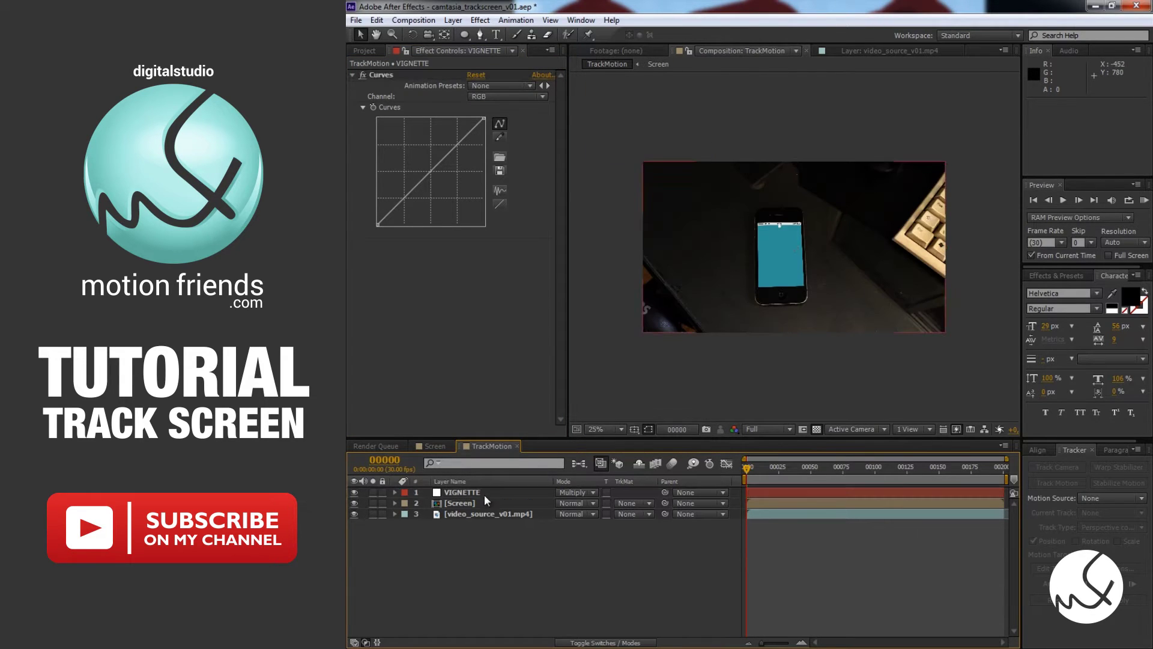
{"action": "left_click", "coordinate": [484, 493]}
Step: Give VIGNETTE a subtracted ellipse mask with 276-pixel feather, enlarged to about 114%
{"action": "double_click", "coordinate": [465, 34]}
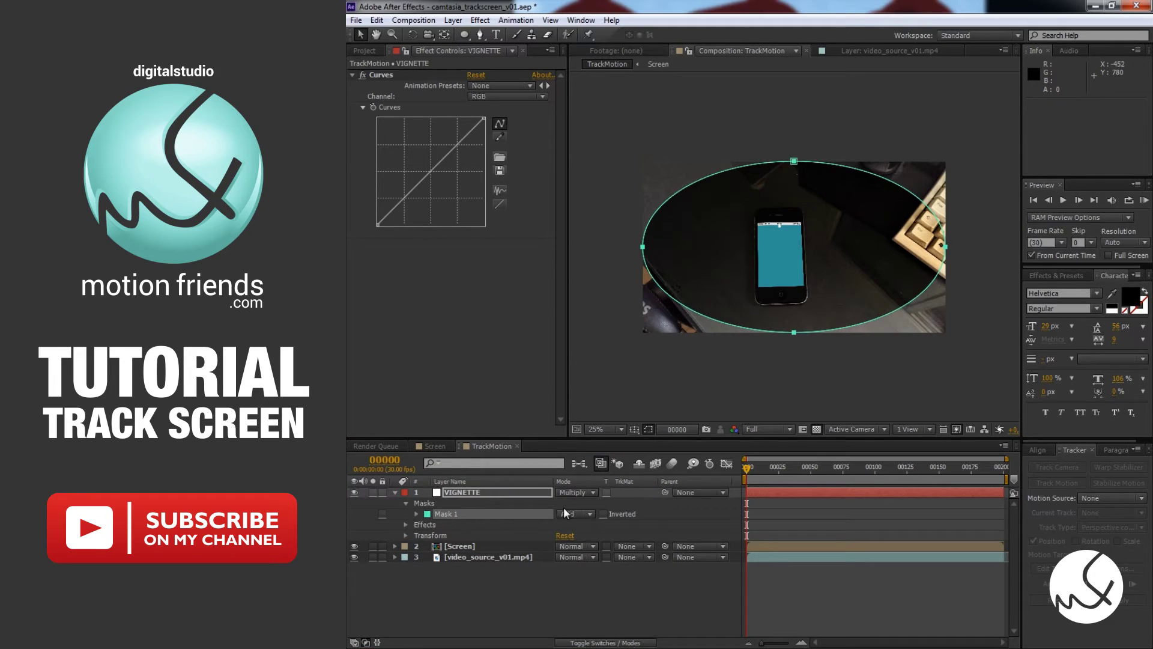
{"action": "left_click", "coordinate": [565, 512]}
{"action": "left_click", "coordinate": [607, 559]}
{"action": "key", "text": "m"}
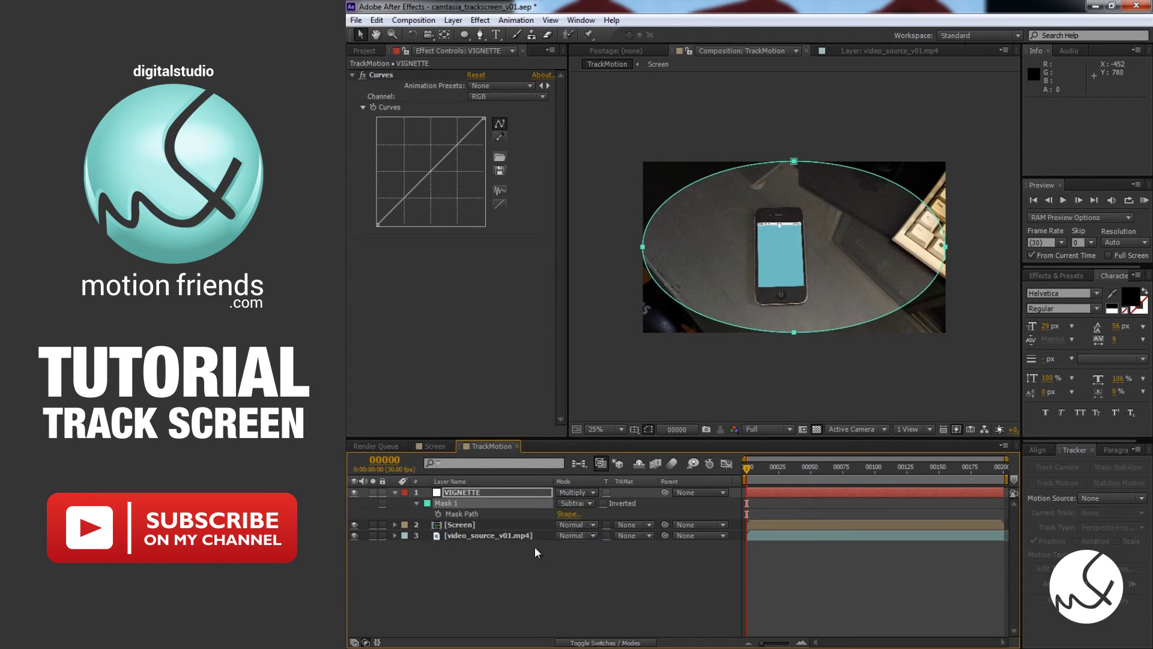
{"action": "left_click_drag", "start_coordinate": [572, 515], "coordinate": [739, 504]}
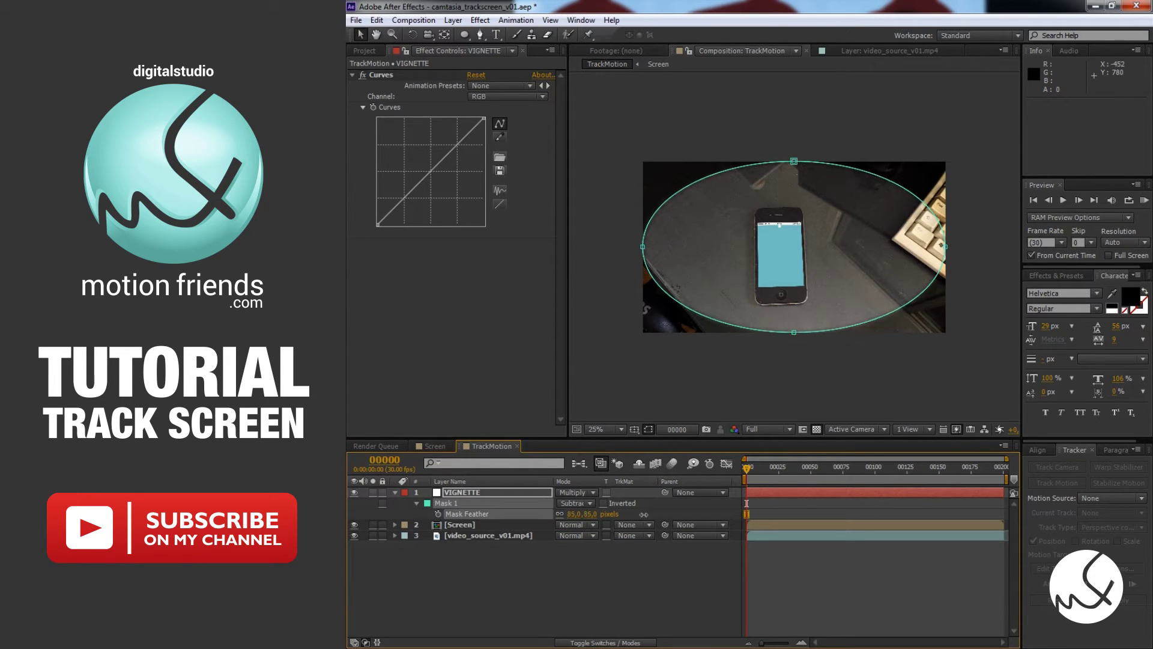
{"action": "left_click", "coordinate": [477, 502]}
{"action": "key", "text": "m"}
{"action": "left_click", "coordinate": [653, 331]}
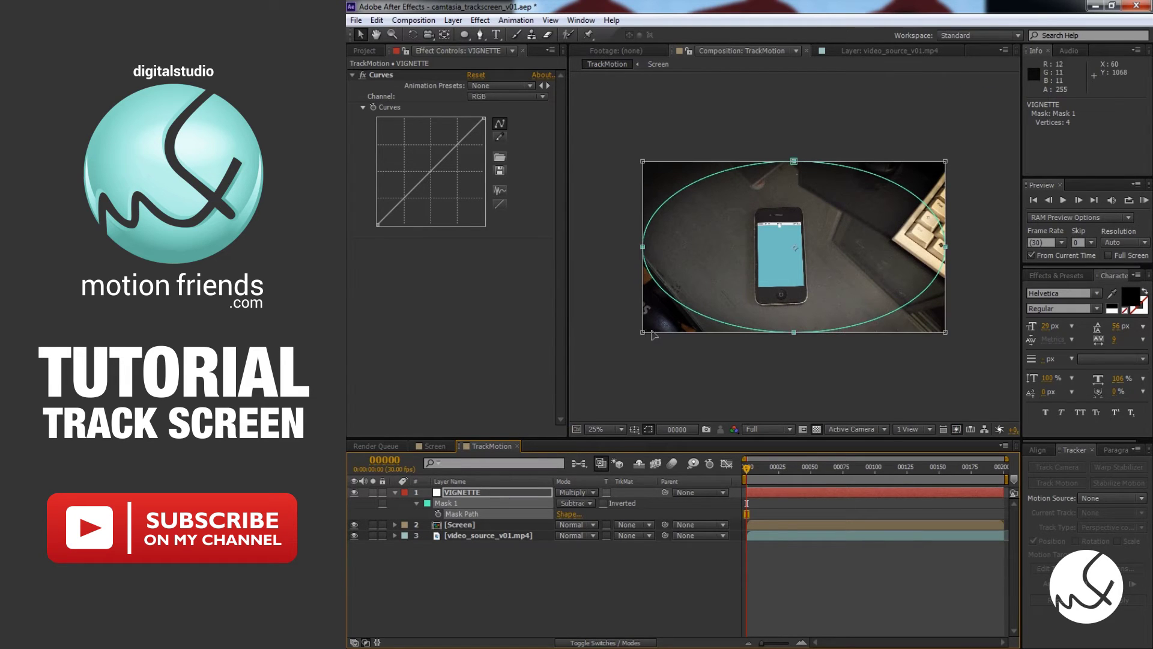
{"action": "left_click_drag", "start_coordinate": [640, 334], "coordinate": [622, 344]}
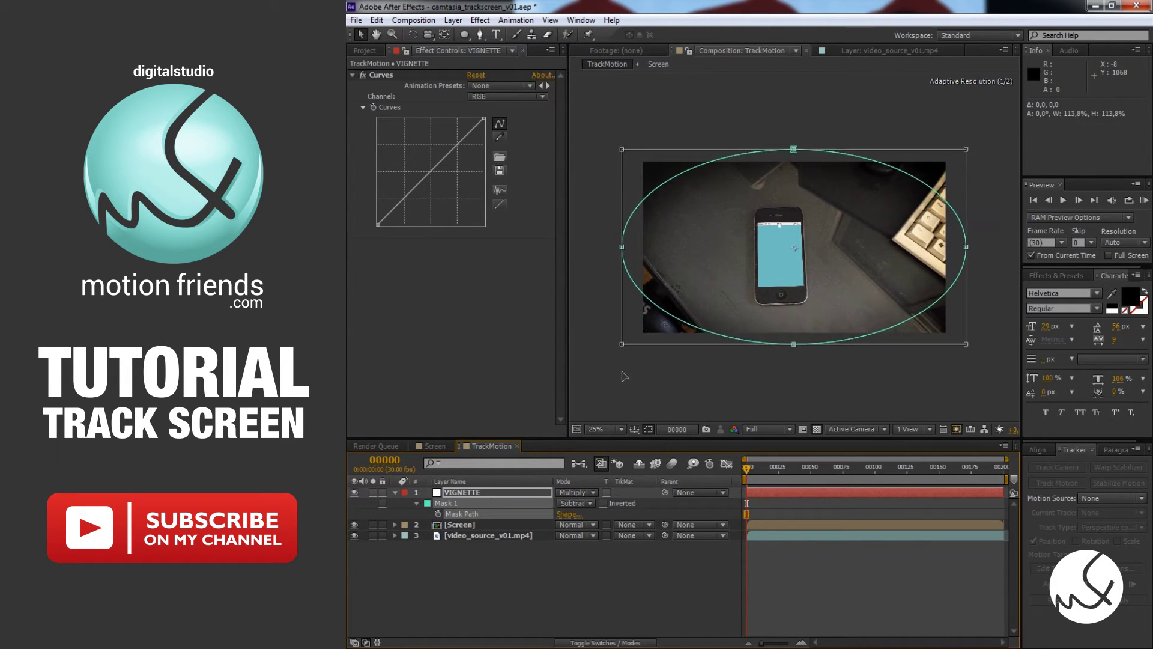
Step: Add another white solid above the Screen layer
{"action": "left_click", "coordinate": [608, 591]}
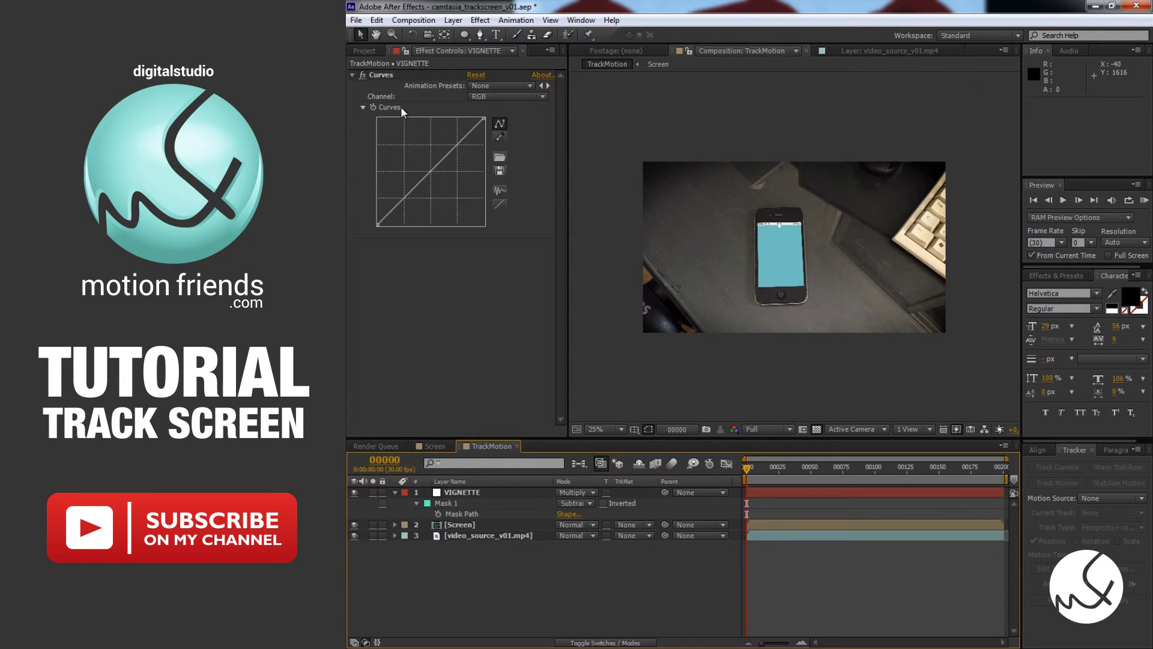
{"action": "left_click", "coordinate": [364, 50]}
{"action": "left_click_drag", "start_coordinate": [403, 295], "coordinate": [571, 520]}
Step: Rename the new solid CC and make it an adjustment layer
{"action": "key", "text": "Return"}
{"action": "type", "text": "CC"}
{"action": "key", "text": "Return"}
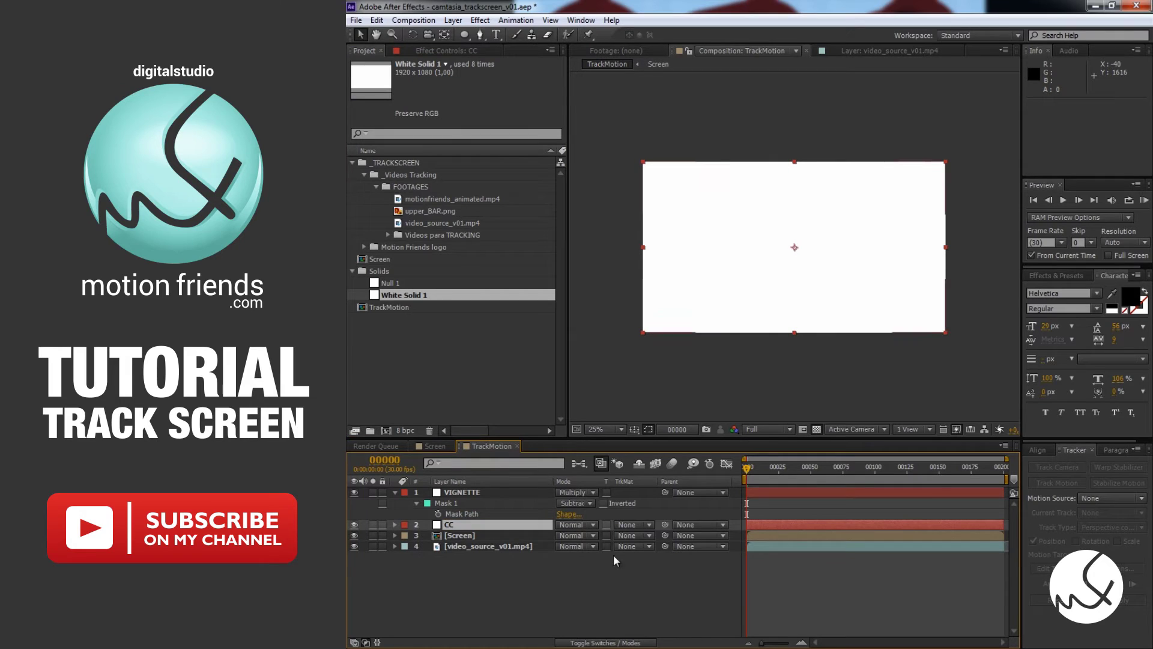
{"action": "left_click", "coordinate": [603, 642]}
{"action": "left_click", "coordinate": [618, 525]}
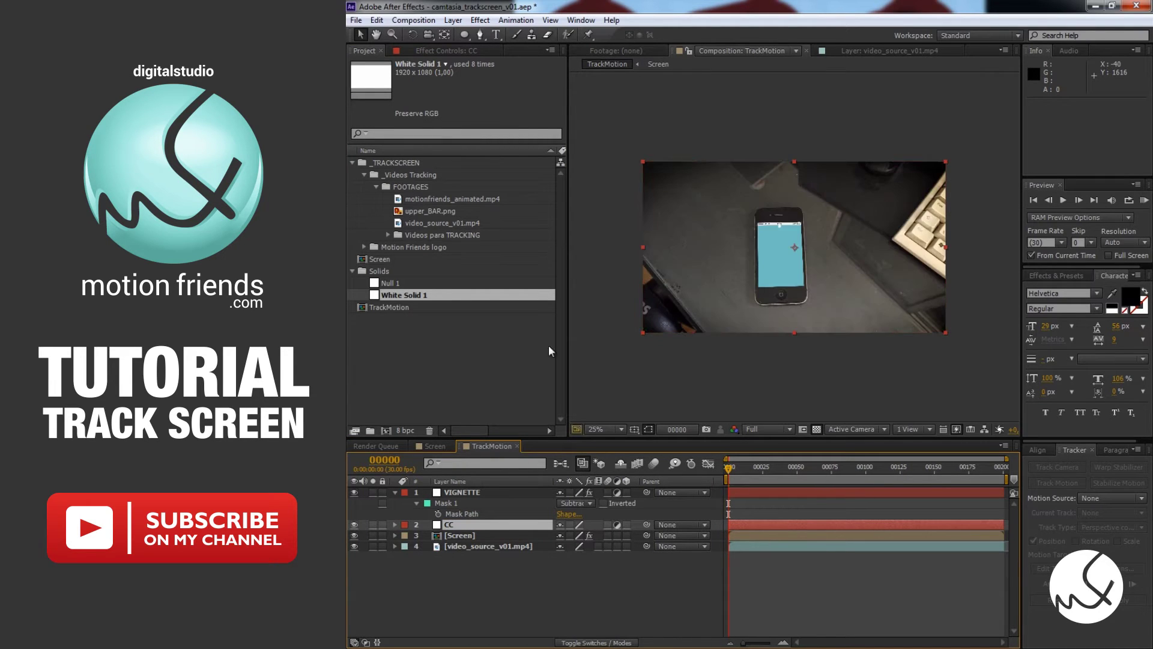
Step: Apply a Tint effect to the CC layer
{"action": "left_click", "coordinate": [444, 52]}
{"action": "right_click", "coordinate": [415, 170]}
{"action": "mouse_move", "coordinate": [500, 283]}
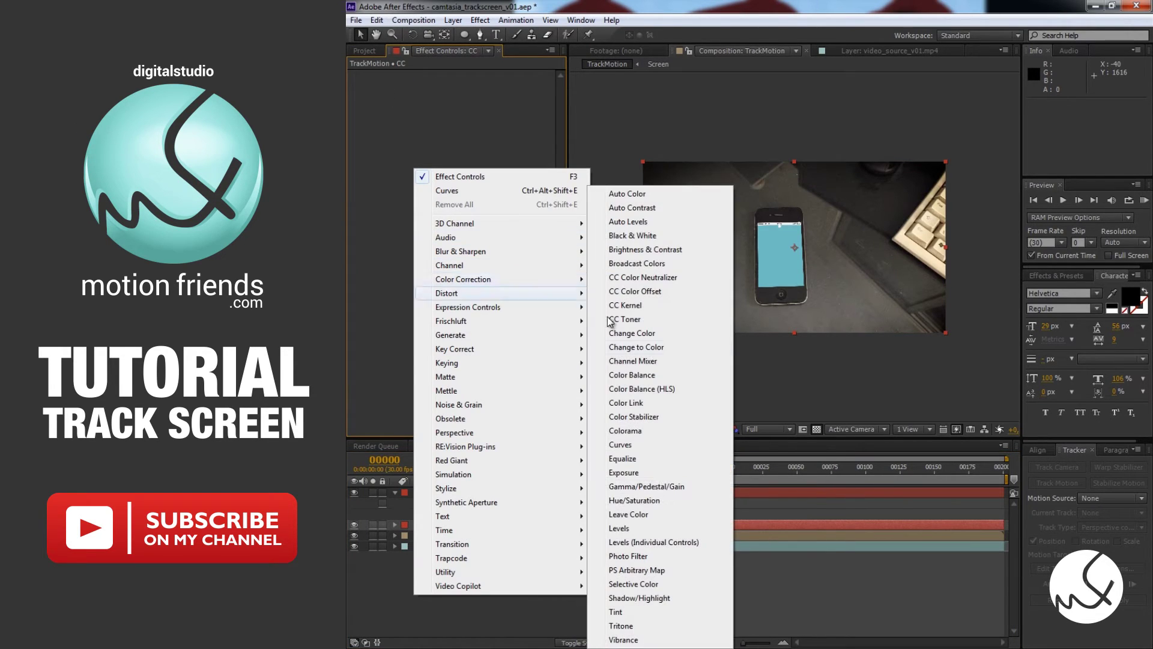
{"action": "left_click", "coordinate": [657, 610]}
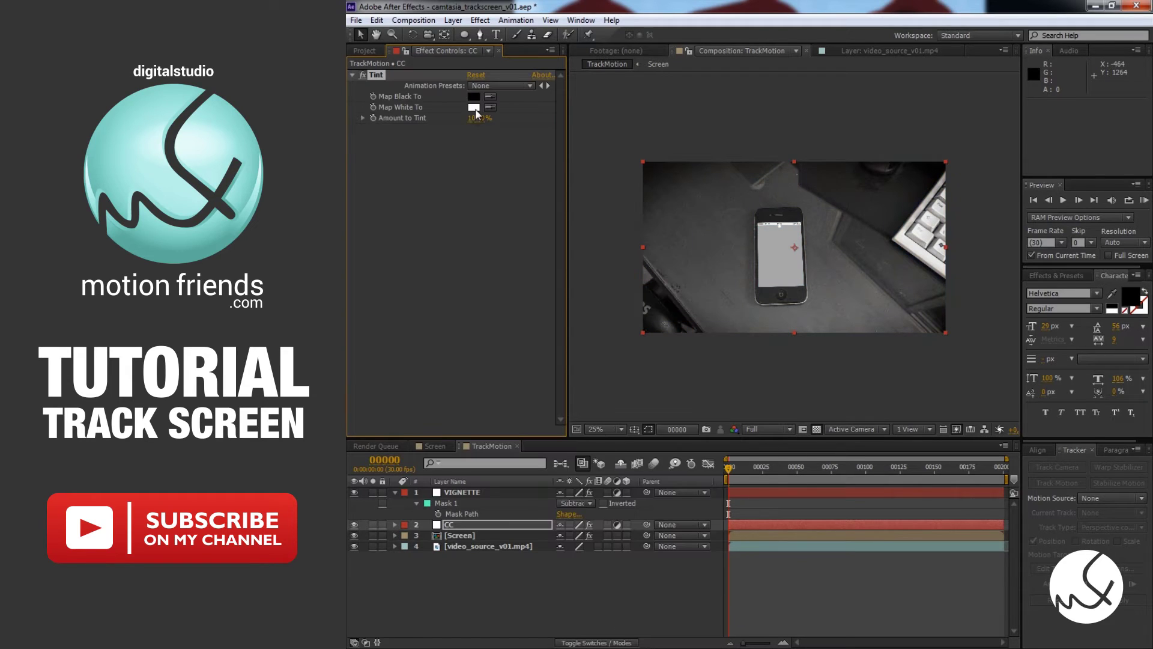
{"action": "right_click", "coordinate": [437, 200]}
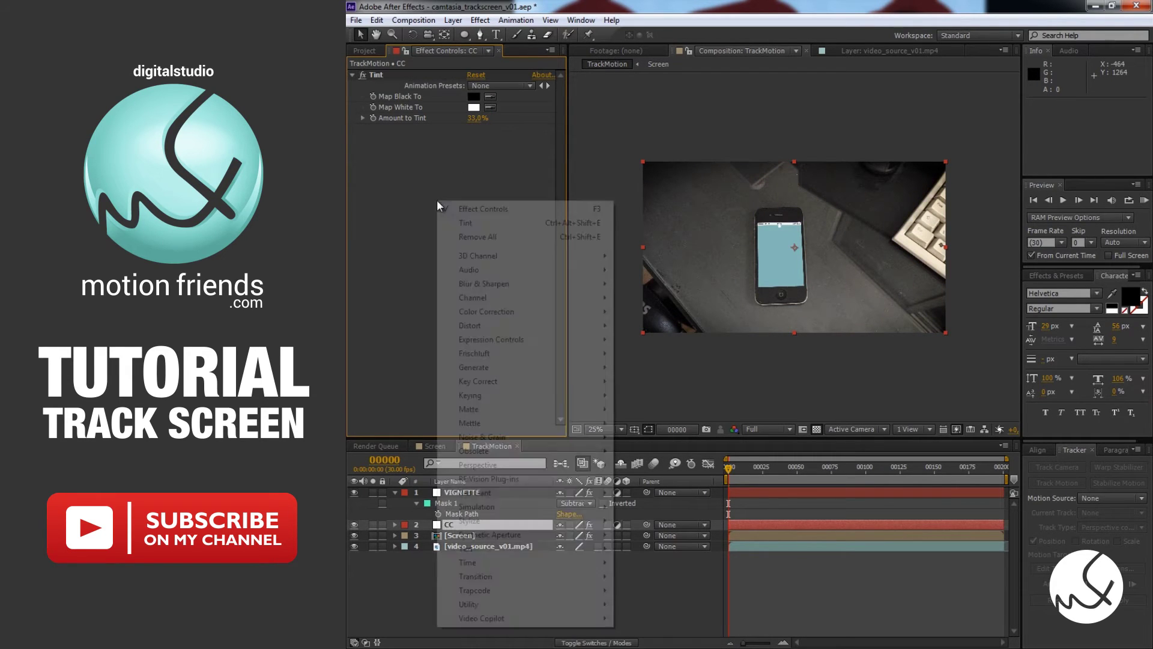
Step: Add Curves to CC and bend the RGB curve into a contrast S-curve
{"action": "mouse_move", "coordinate": [521, 313]}
{"action": "left_click", "coordinate": [676, 445]}
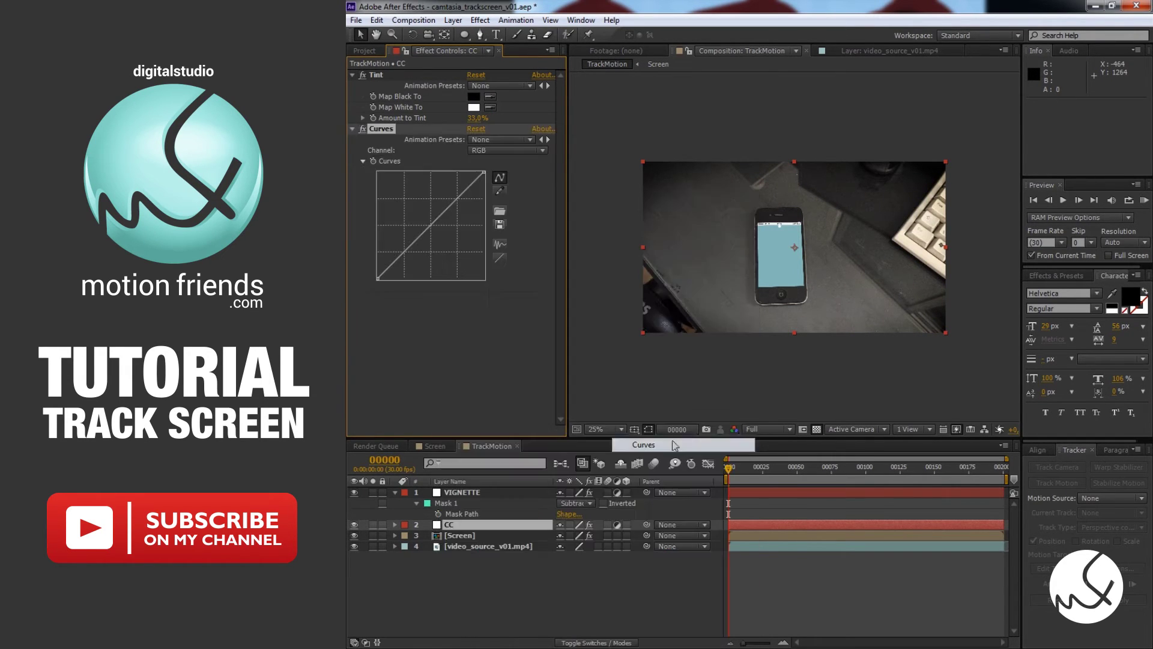
{"action": "left_click_drag", "start_coordinate": [468, 190], "coordinate": [466, 182]}
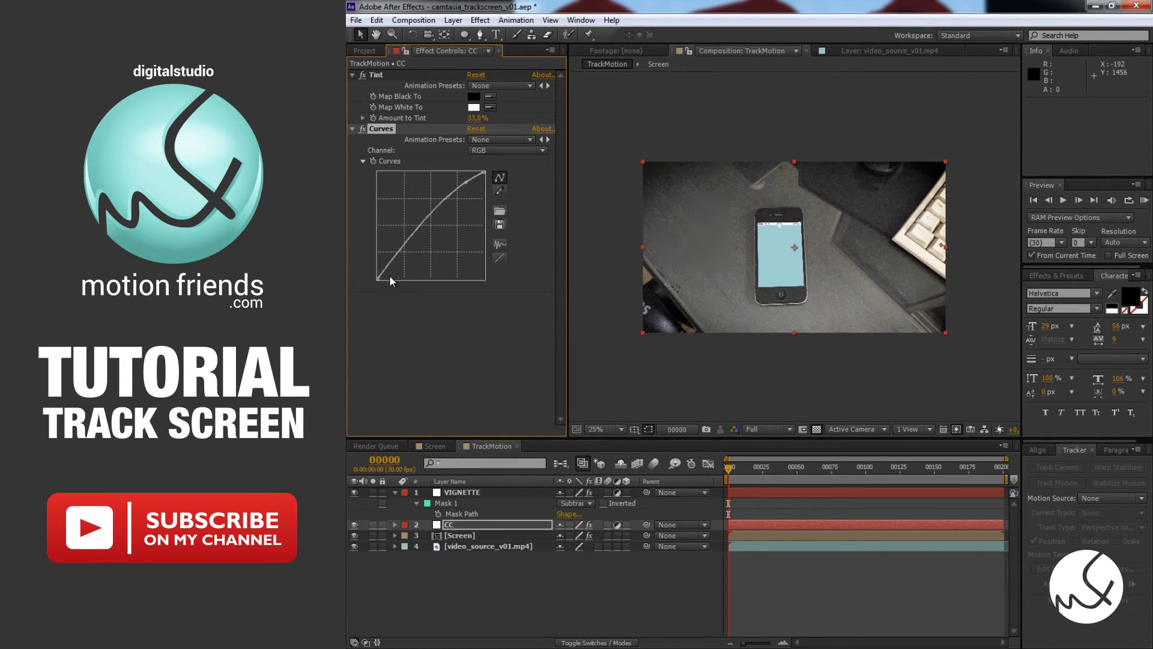
{"action": "left_click_drag", "start_coordinate": [390, 275], "coordinate": [392, 272]}
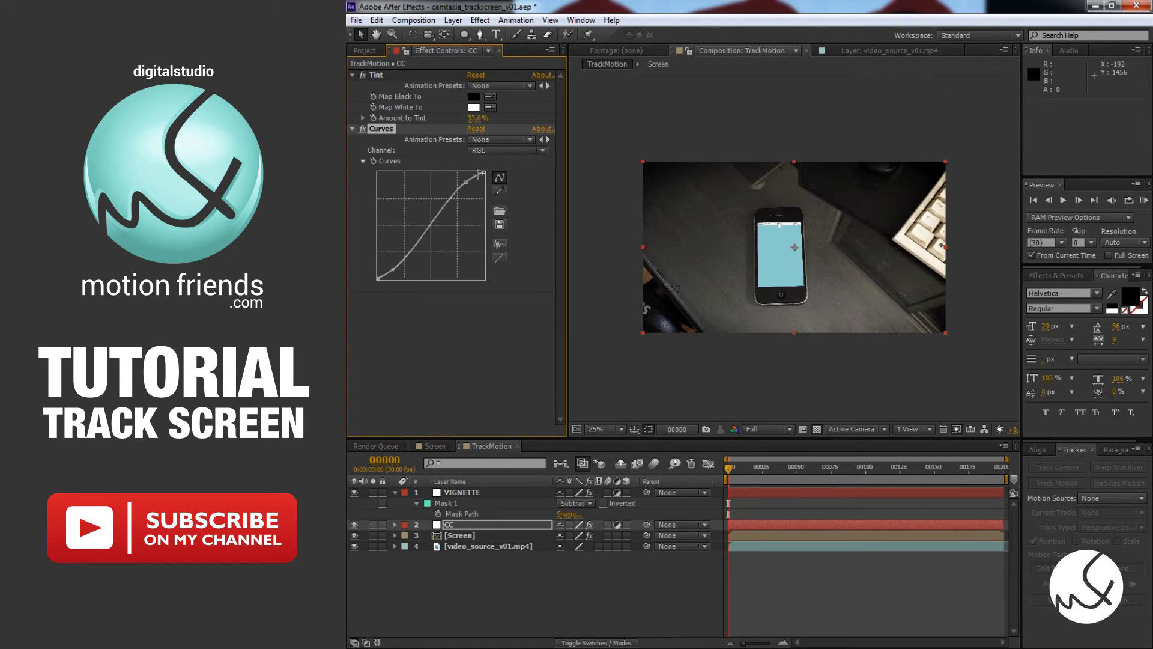
Step: Lift the Red and Blue channel curves to push the footage toward purple
{"action": "left_click", "coordinate": [506, 150]}
{"action": "left_click", "coordinate": [493, 178]}
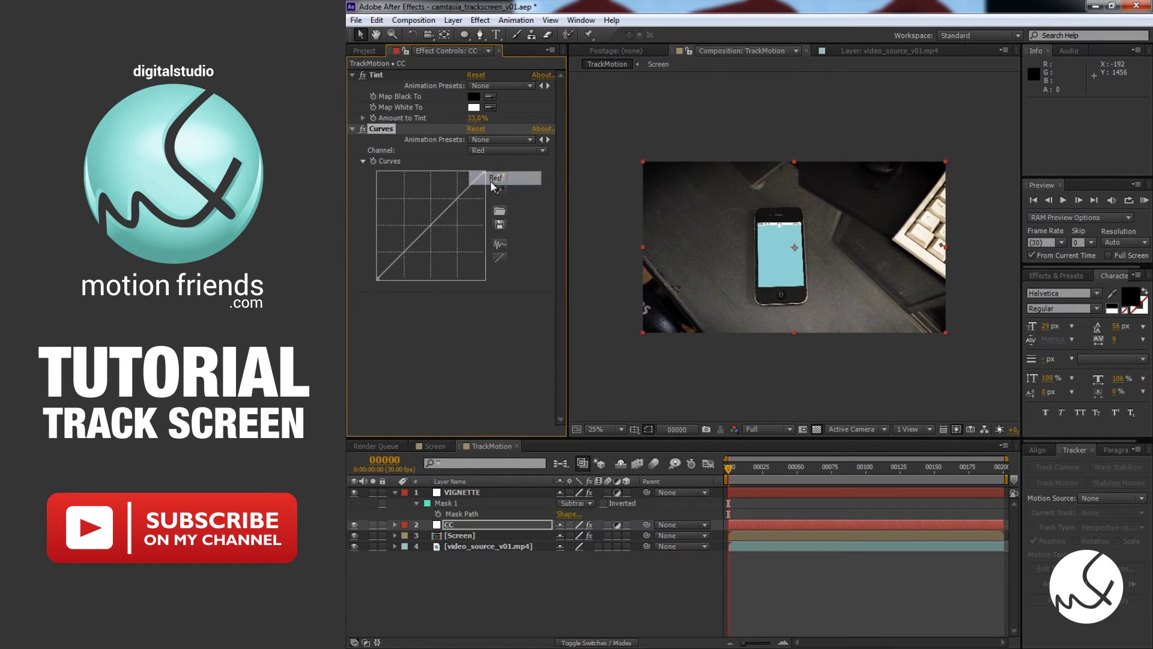
{"action": "left_click_drag", "start_coordinate": [474, 182], "coordinate": [479, 180]}
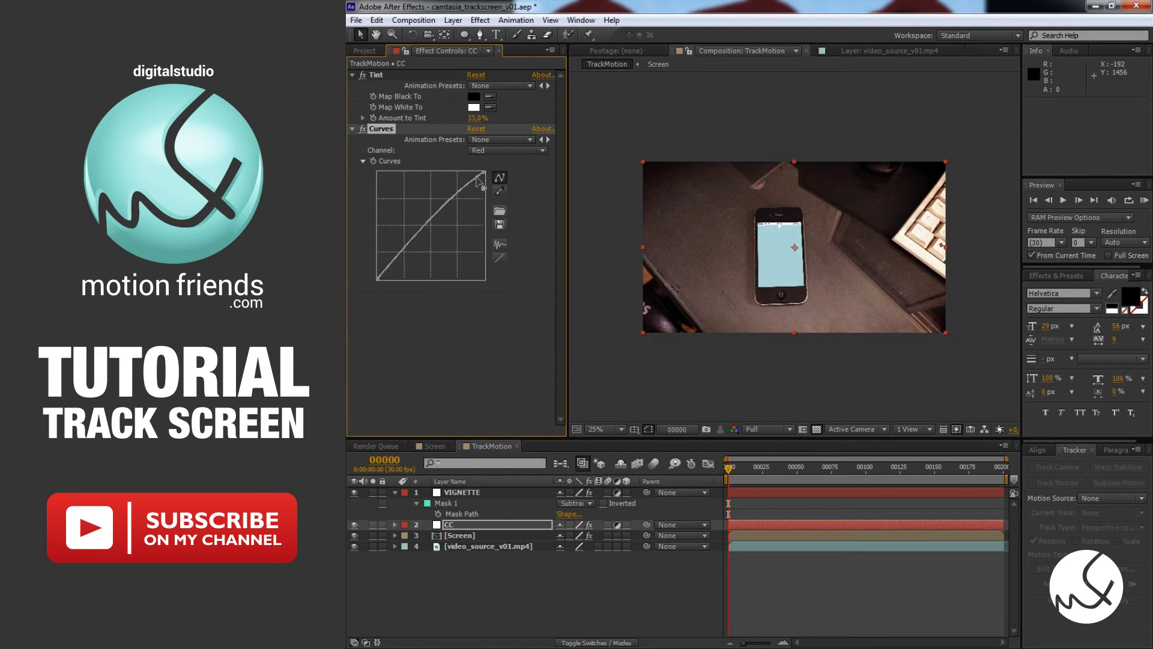
{"action": "left_click", "coordinate": [506, 150]}
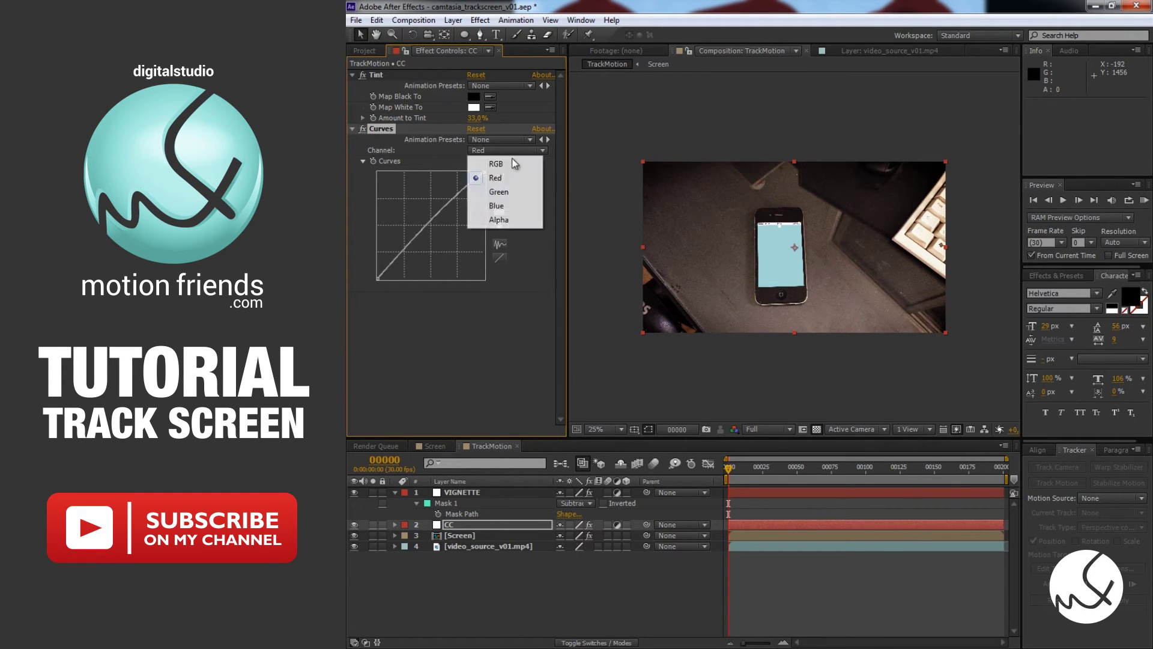
{"action": "left_click", "coordinate": [496, 206]}
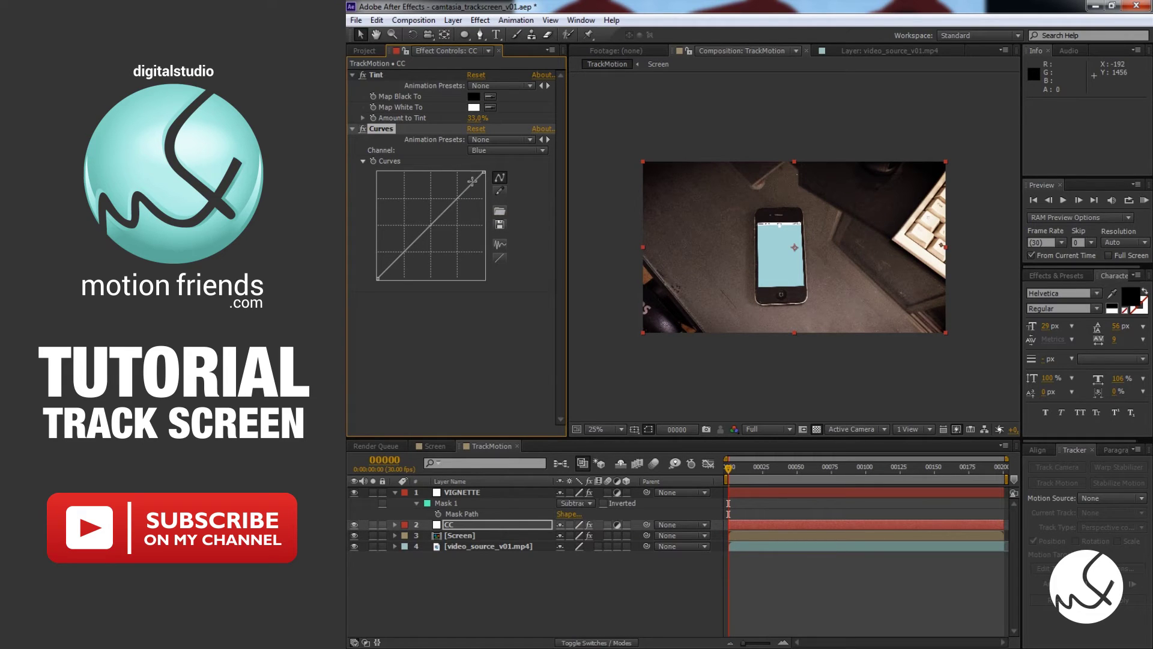
{"action": "left_click_drag", "start_coordinate": [472, 180], "coordinate": [473, 185]}
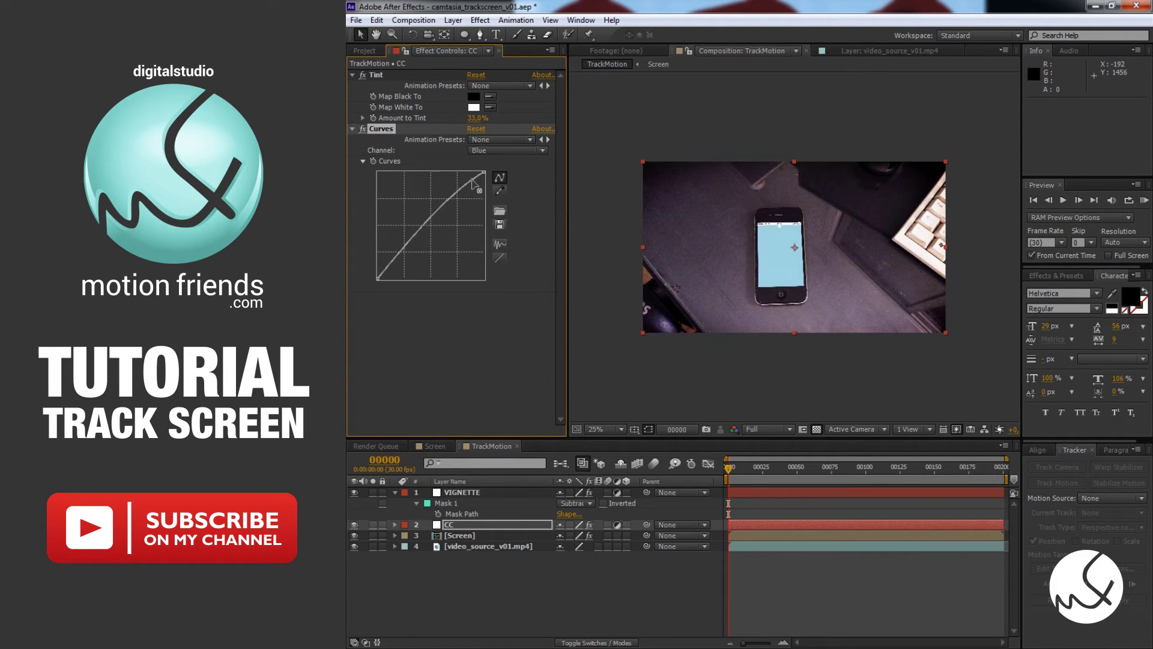
Step: Collapse VIGNETTE, solo video_source, and scrub and zoom to inspect the phone's markers
{"action": "left_click", "coordinate": [492, 582]}
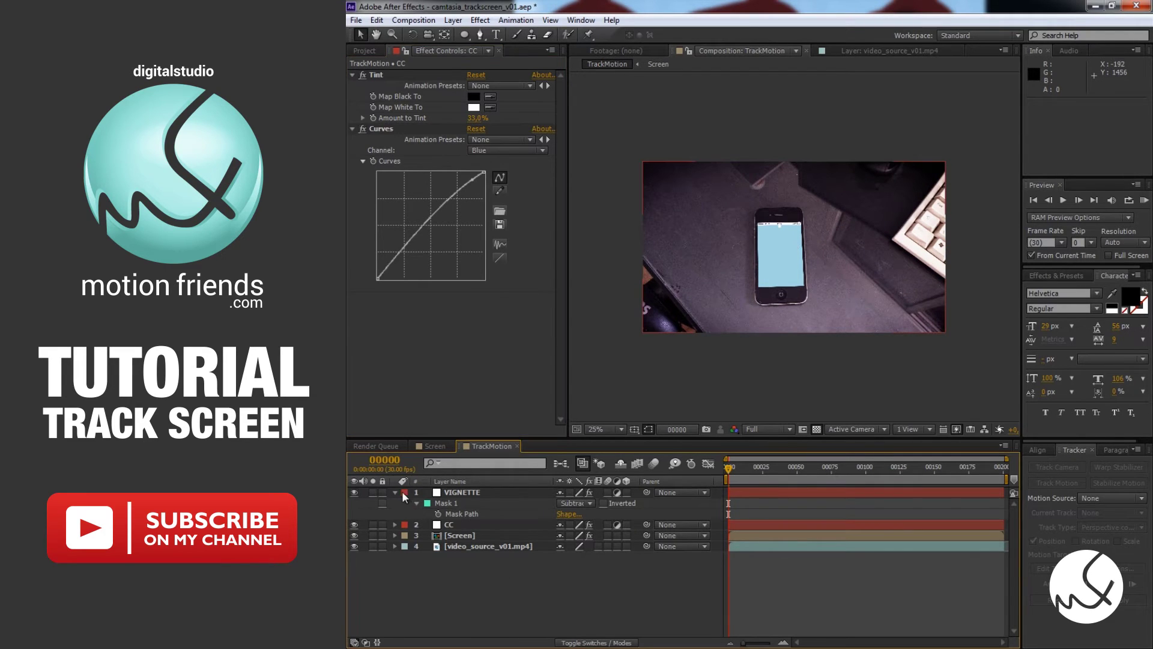
{"action": "left_click", "coordinate": [394, 492]}
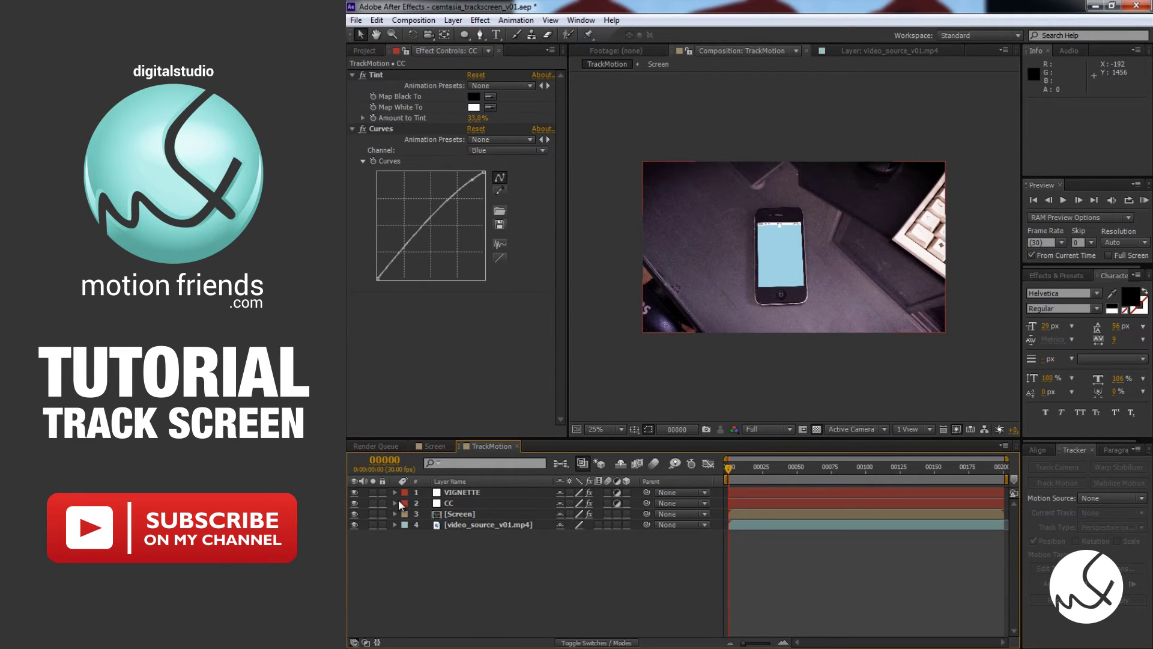
{"action": "left_click", "coordinate": [372, 525]}
{"action": "left_click_drag", "start_coordinate": [736, 470], "coordinate": [716, 425]}
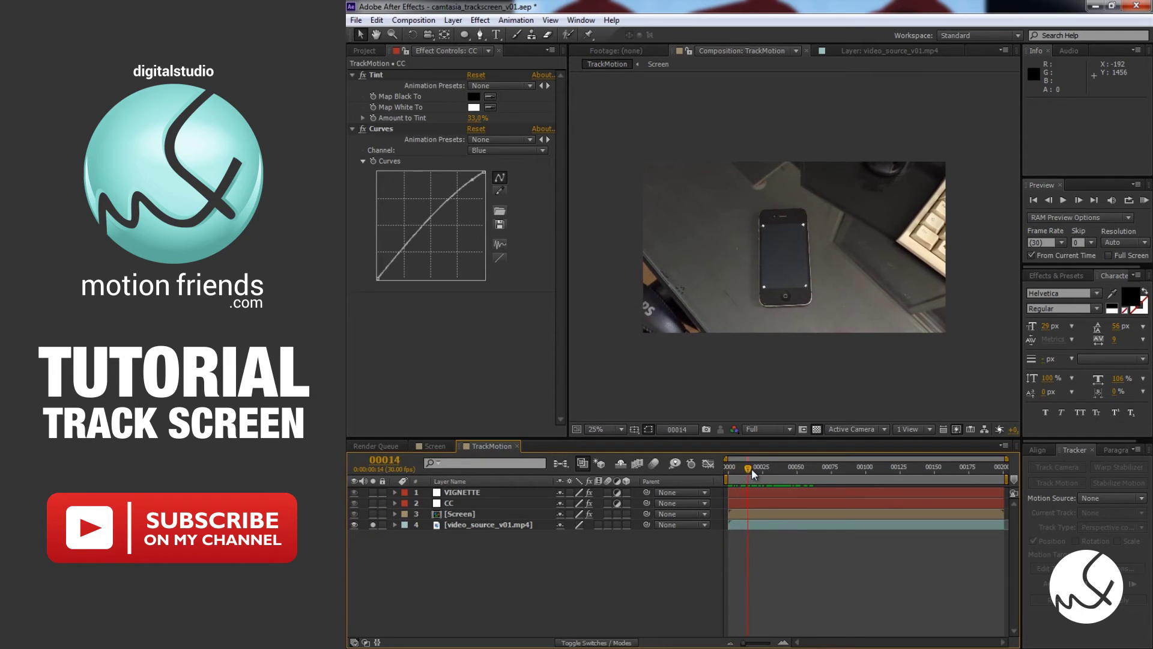
{"action": "key", "text": "period"}
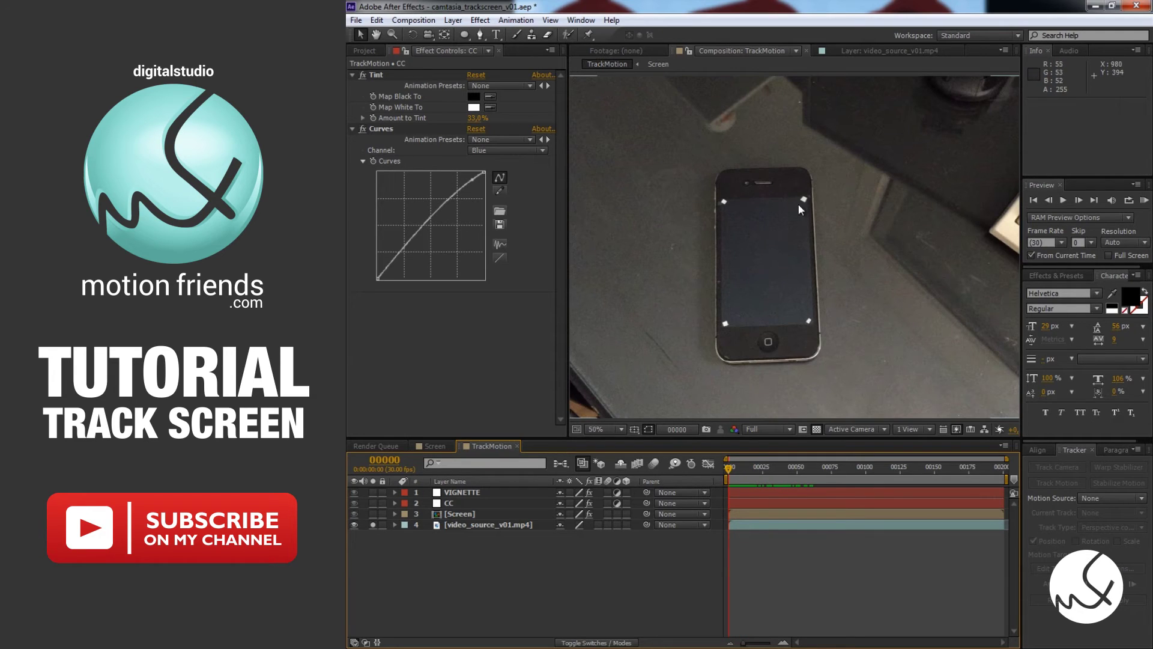
{"action": "key", "text": "comma"}
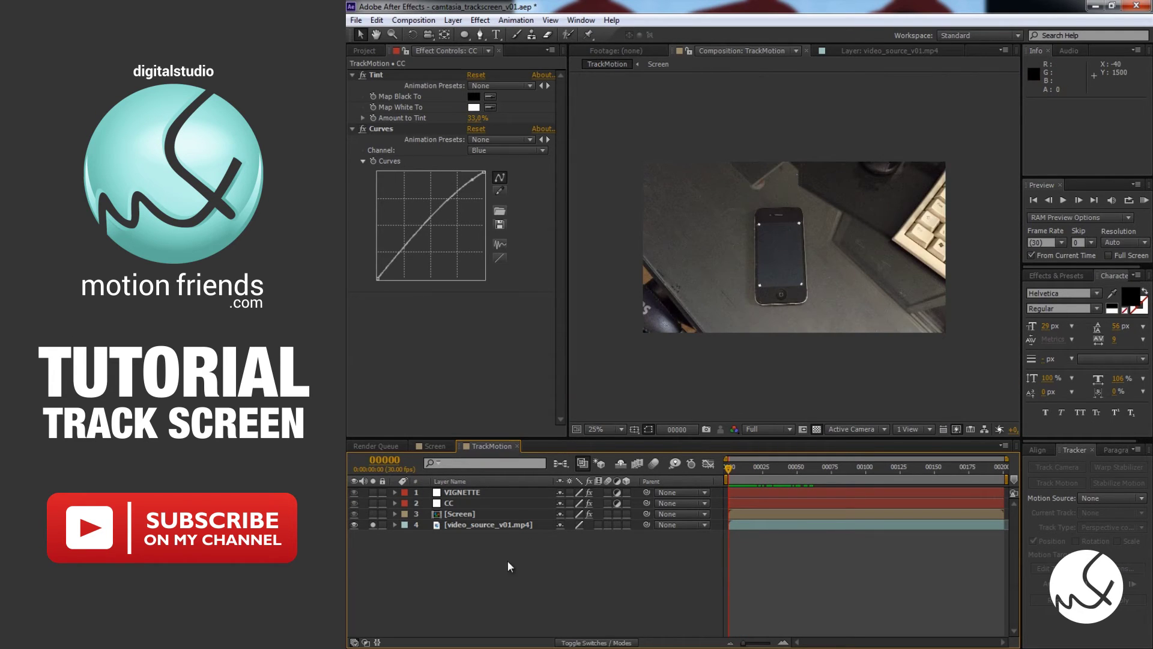
{"action": "left_click", "coordinate": [502, 525]}
Step: Duplicate video_source and rename the copy 'CLEAN TRACK POINTS'
{"action": "key", "text": "ctrl+d"}
{"action": "right_click", "coordinate": [502, 525]}
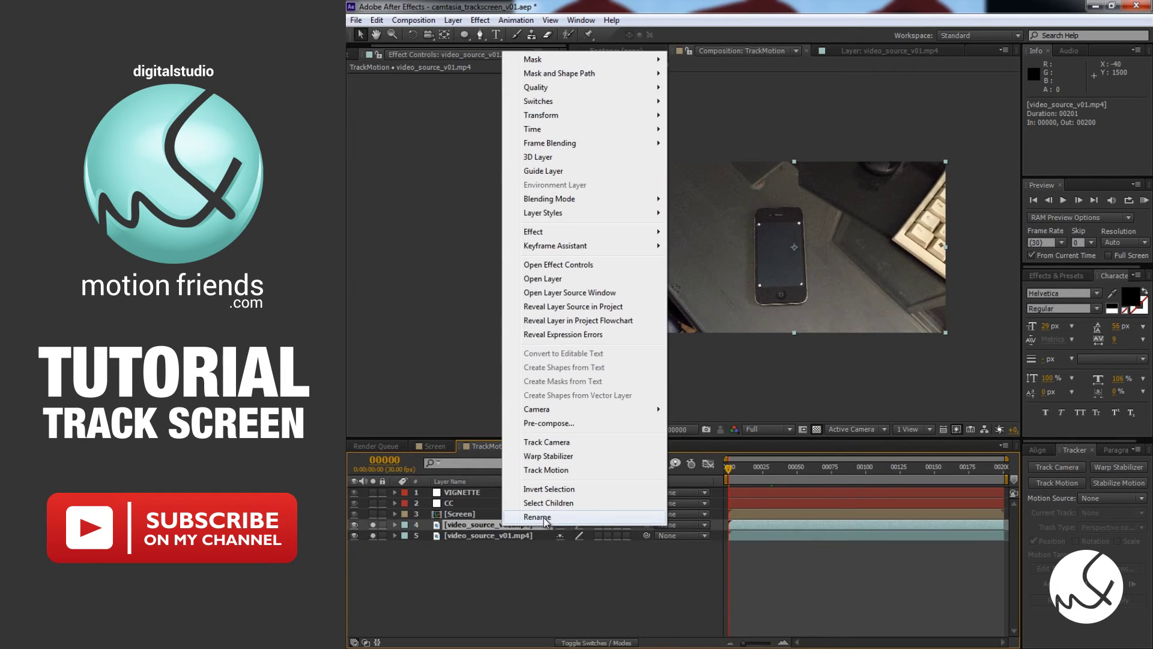
{"action": "left_click", "coordinate": [564, 514]}
{"action": "type", "text": "CLEAN TRACK POINTS"}
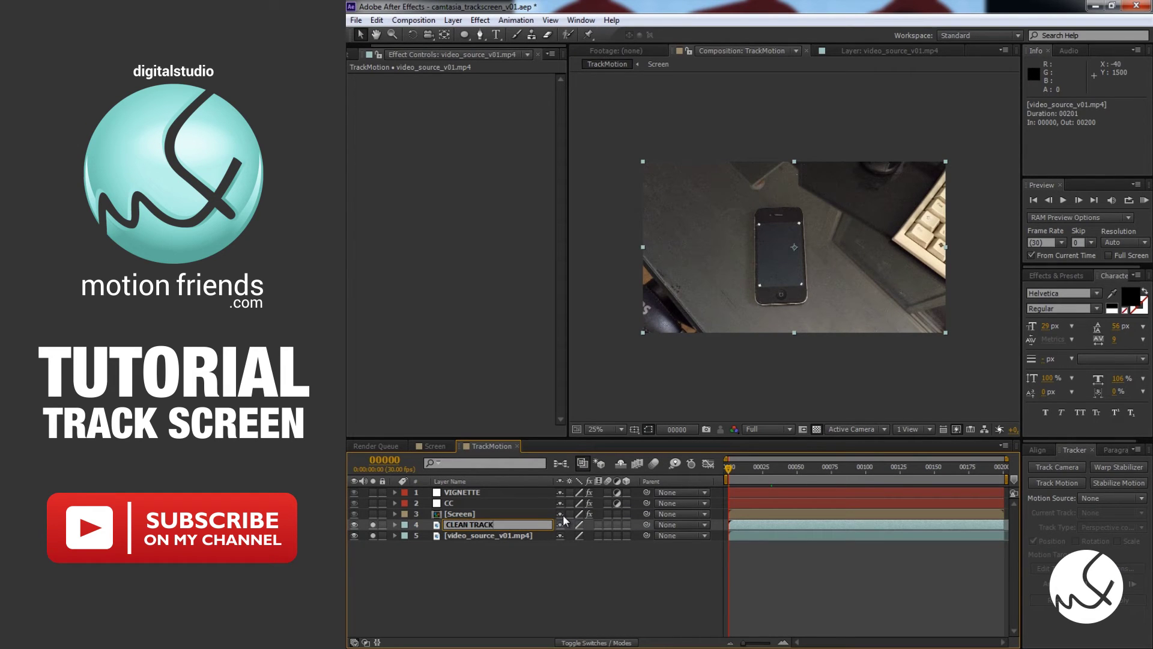
{"action": "key", "text": "Return"}
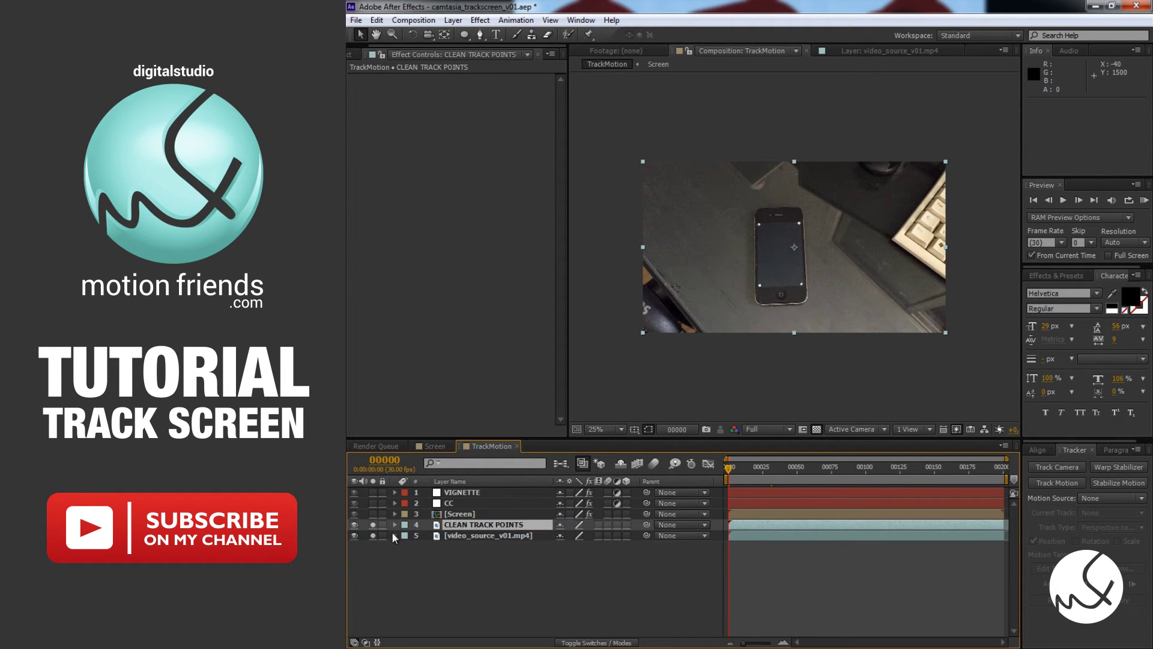
Step: Delete Tracker 1 from the CLEAN TRACK POINTS layer's Motion Trackers
{"action": "left_click", "coordinate": [396, 525]}
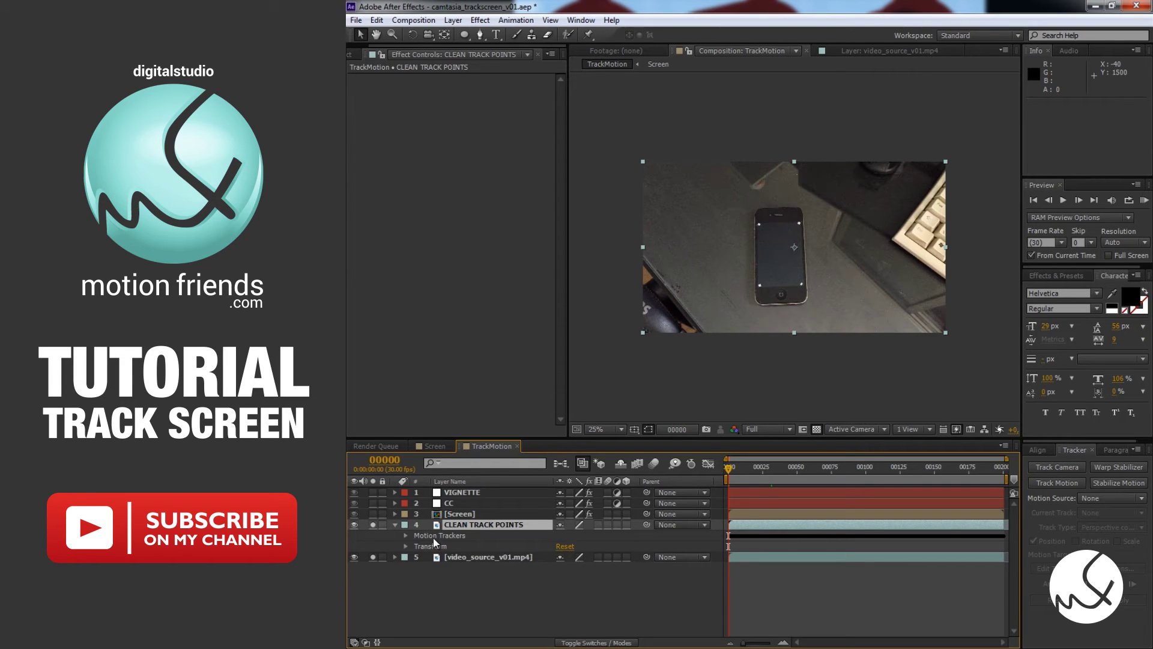
{"action": "left_click", "coordinate": [406, 536]}
{"action": "left_click", "coordinate": [437, 545]}
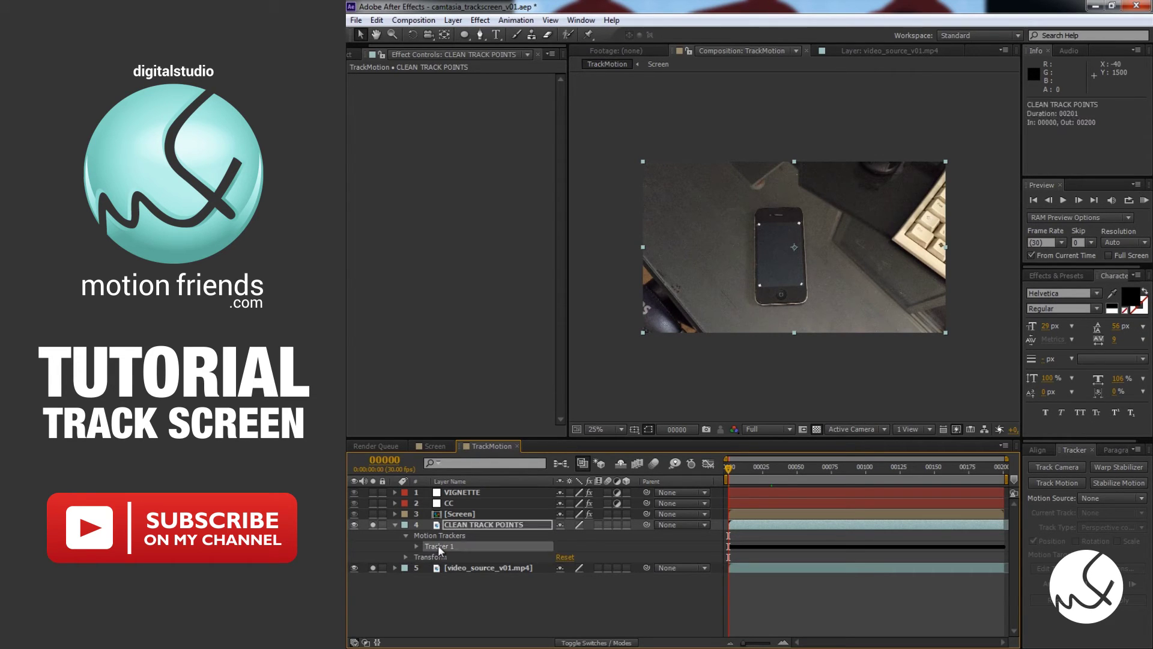
{"action": "key", "text": "Delete"}
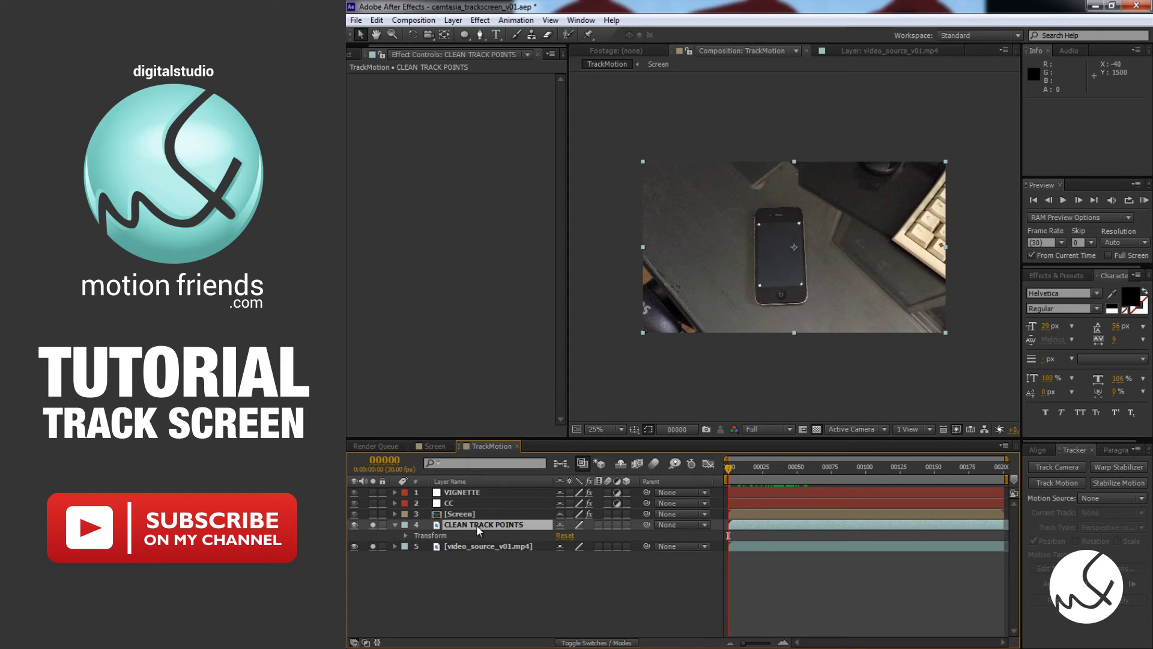
{"action": "left_click", "coordinate": [395, 524]}
Step: Add a null object named 'TRACK 01' and move it below the Screen layer
{"action": "right_click", "coordinate": [475, 559]}
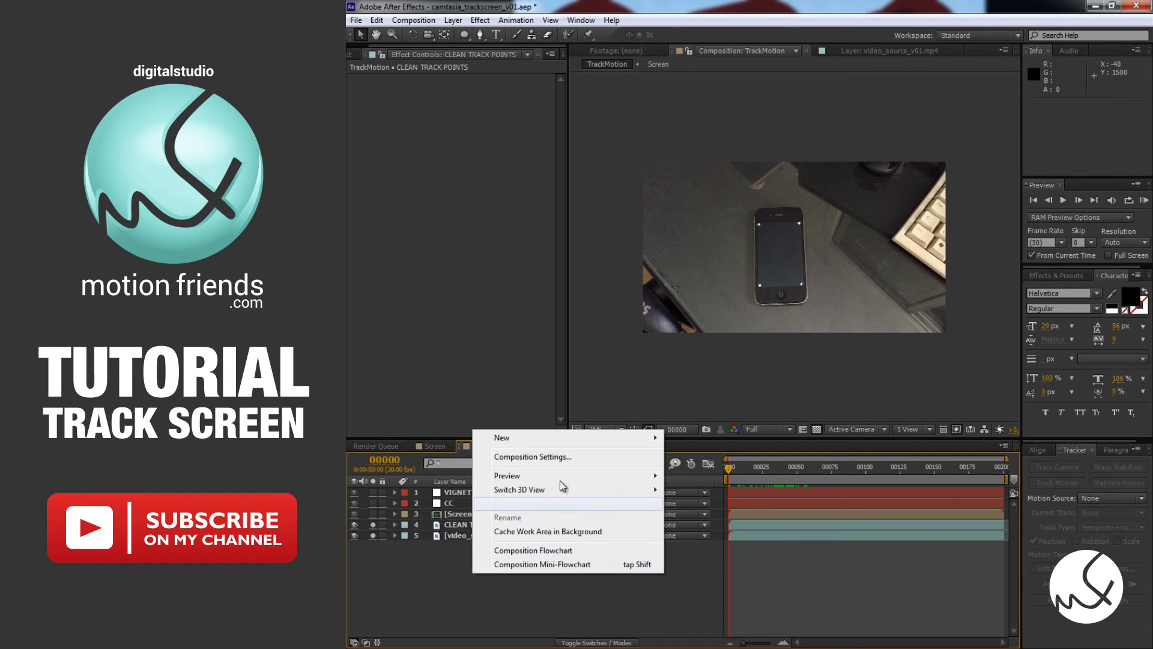
{"action": "mouse_move", "coordinate": [568, 440]}
{"action": "left_click", "coordinate": [730, 512]}
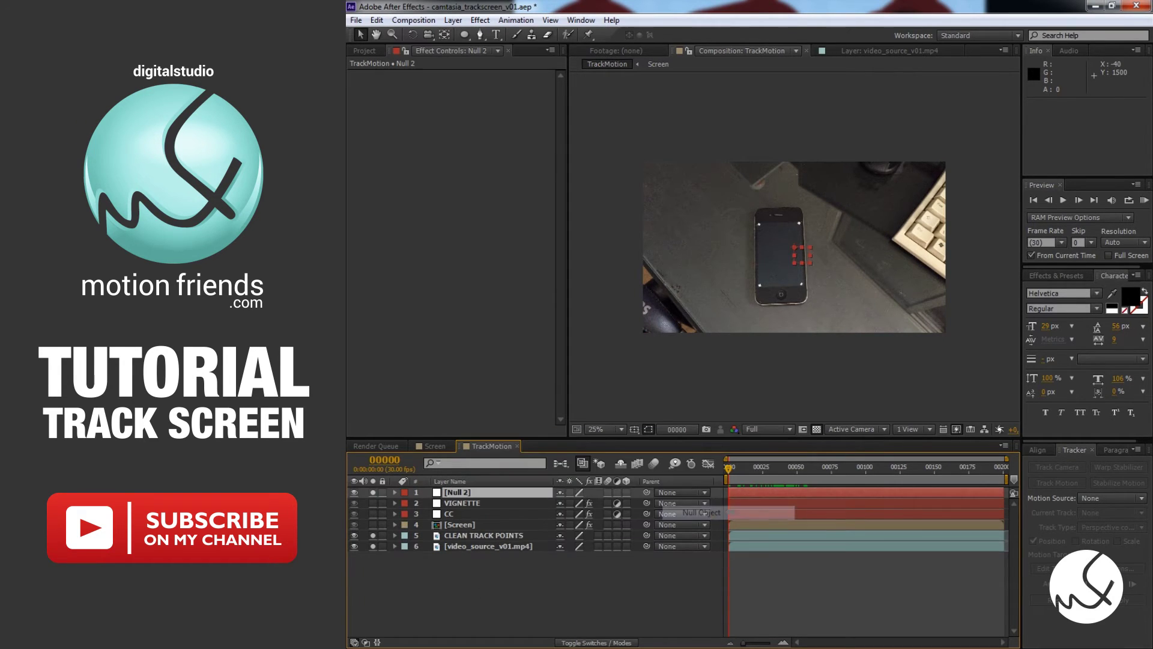
{"action": "key", "text": "Return"}
{"action": "type", "text": "TRACK 01"}
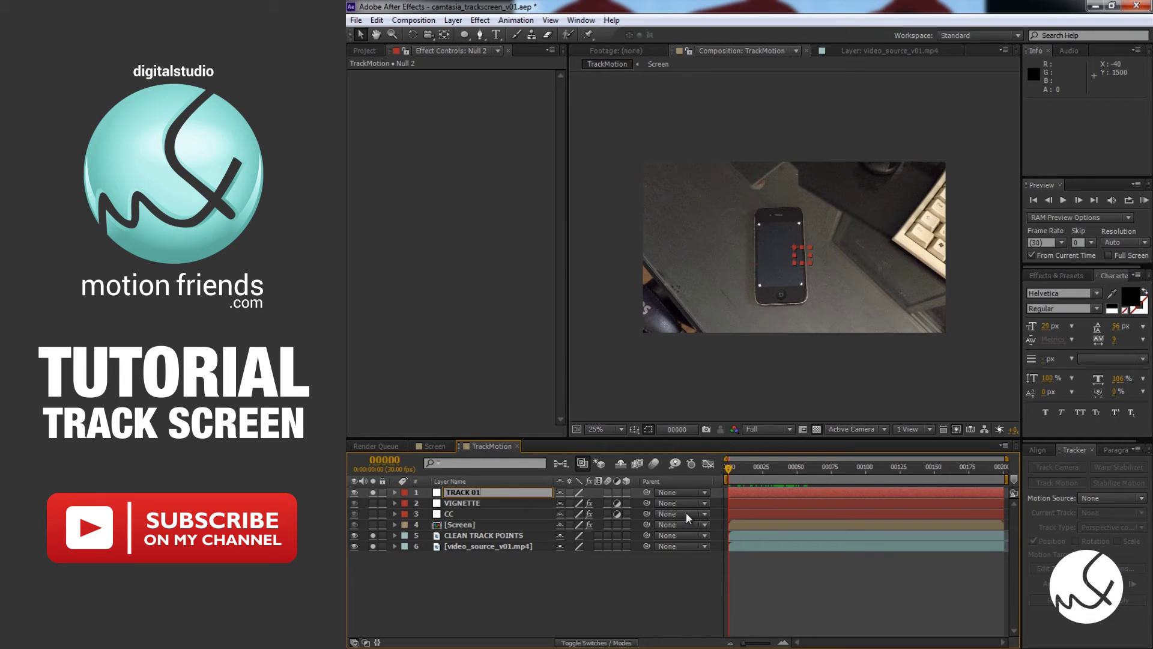
{"action": "key", "text": "Return"}
{"action": "left_click_drag", "start_coordinate": [513, 494], "coordinate": [528, 525]}
Step: Reveal video_source's motion tracker keyframes and TRACK 01's Position property
{"action": "double_click", "coordinate": [514, 546]}
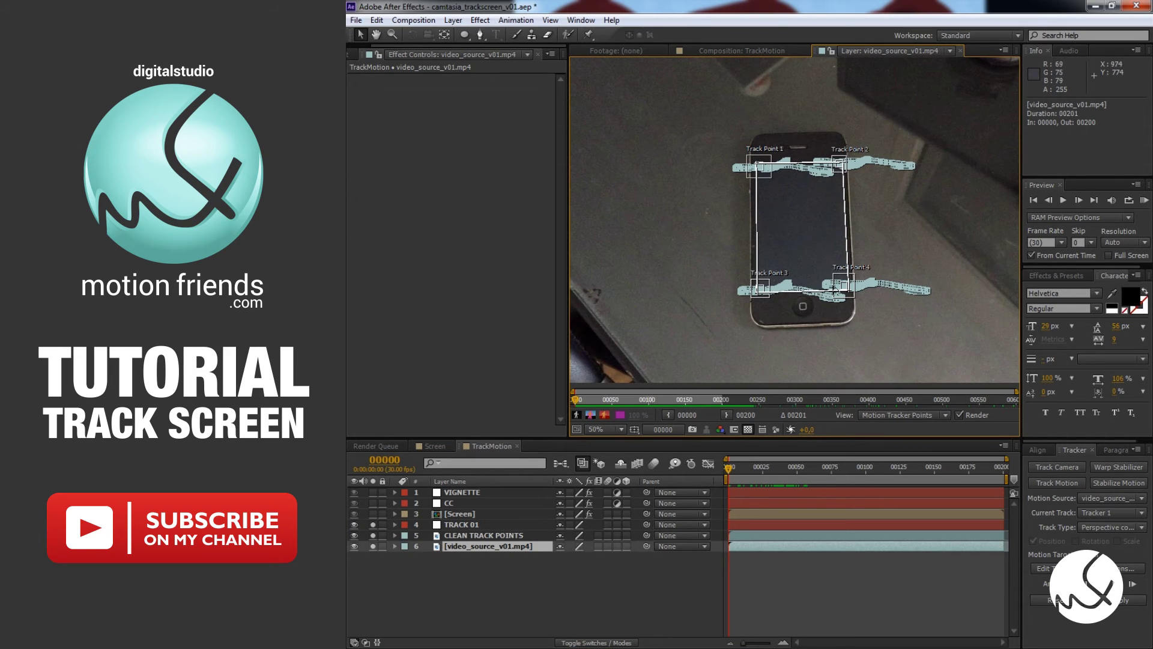
{"action": "left_click", "coordinate": [746, 48]}
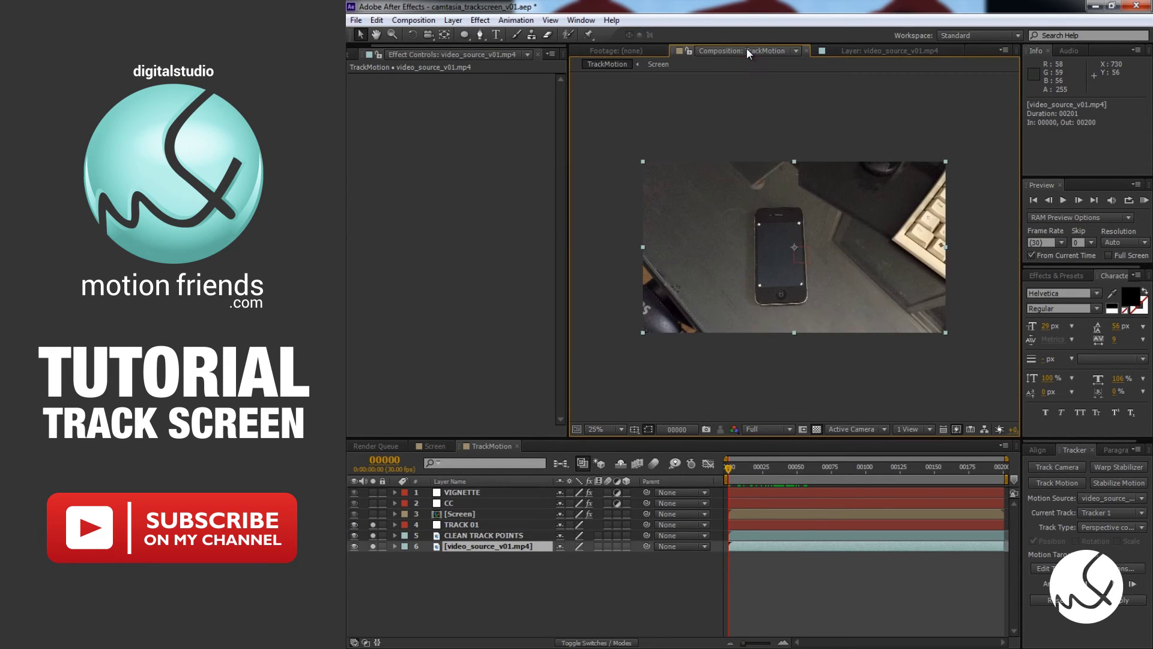
{"action": "left_click", "coordinate": [480, 525]}
{"action": "left_click", "coordinate": [492, 545]}
{"action": "key", "text": "u"}
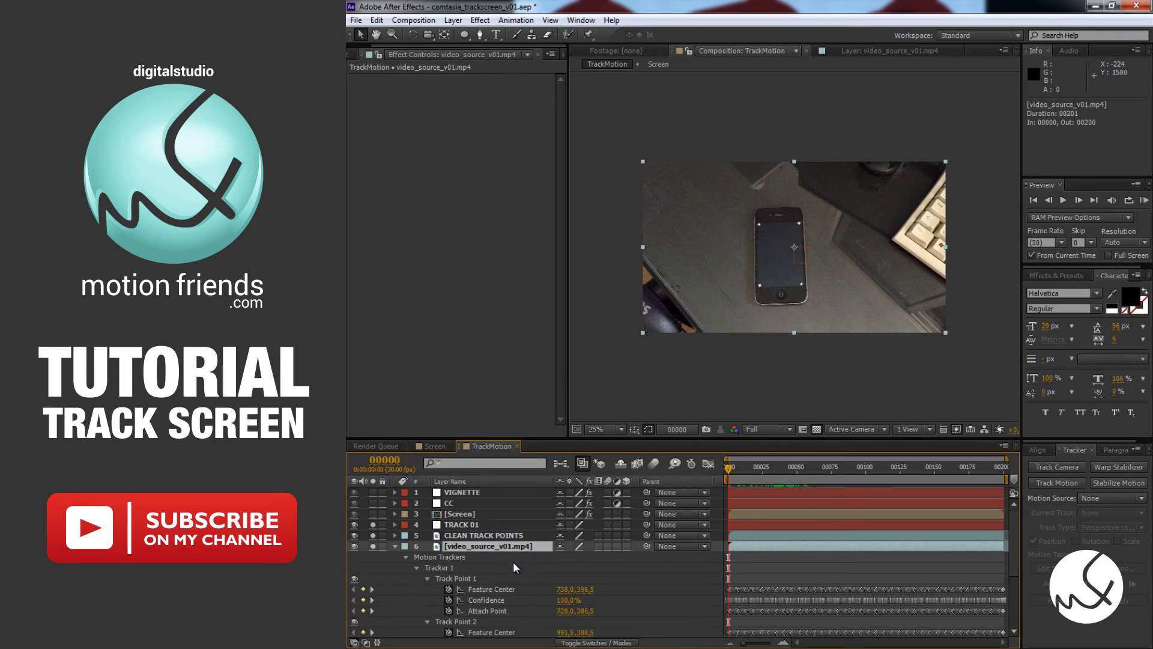
{"action": "left_click", "coordinate": [500, 524]}
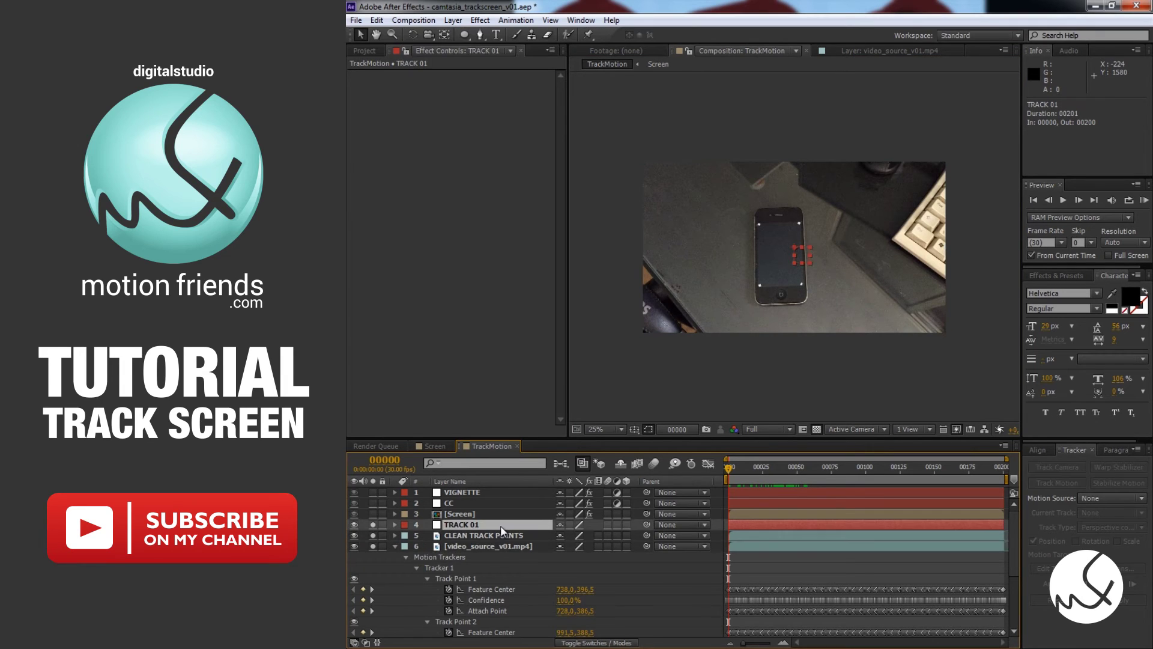
{"action": "key", "text": "p"}
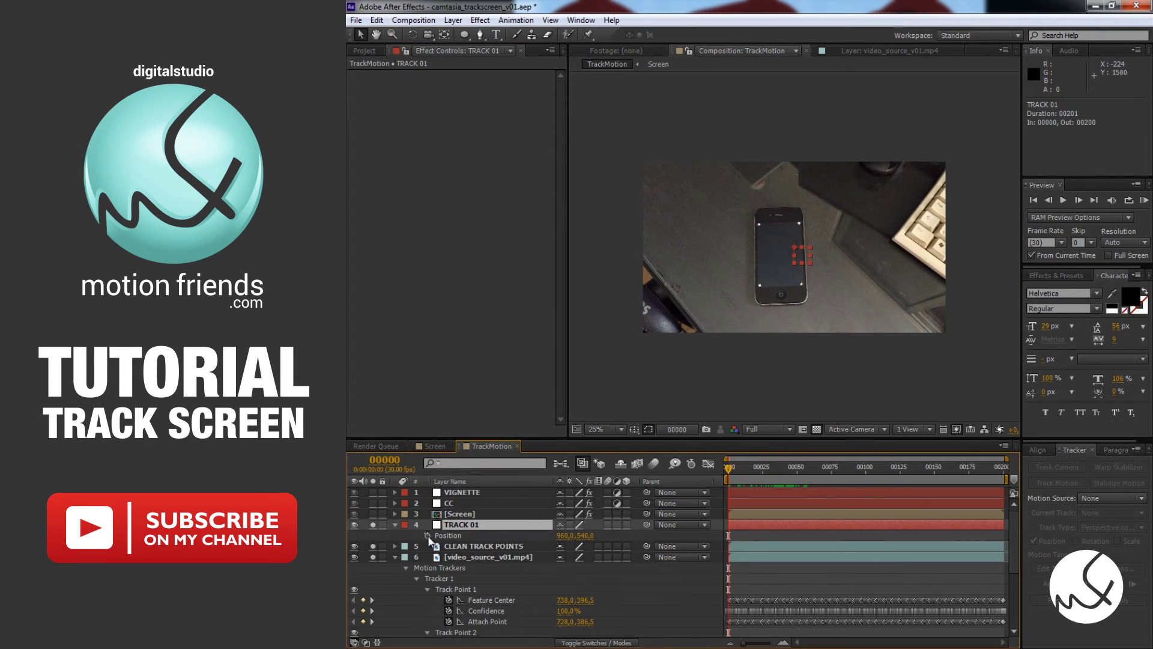
Step: Link TRACK 01's Position by expression to Tracker 1's Track Point 1, then scrub to verify
{"action": "left_click", "coordinate": [427, 536], "text": "alt"}
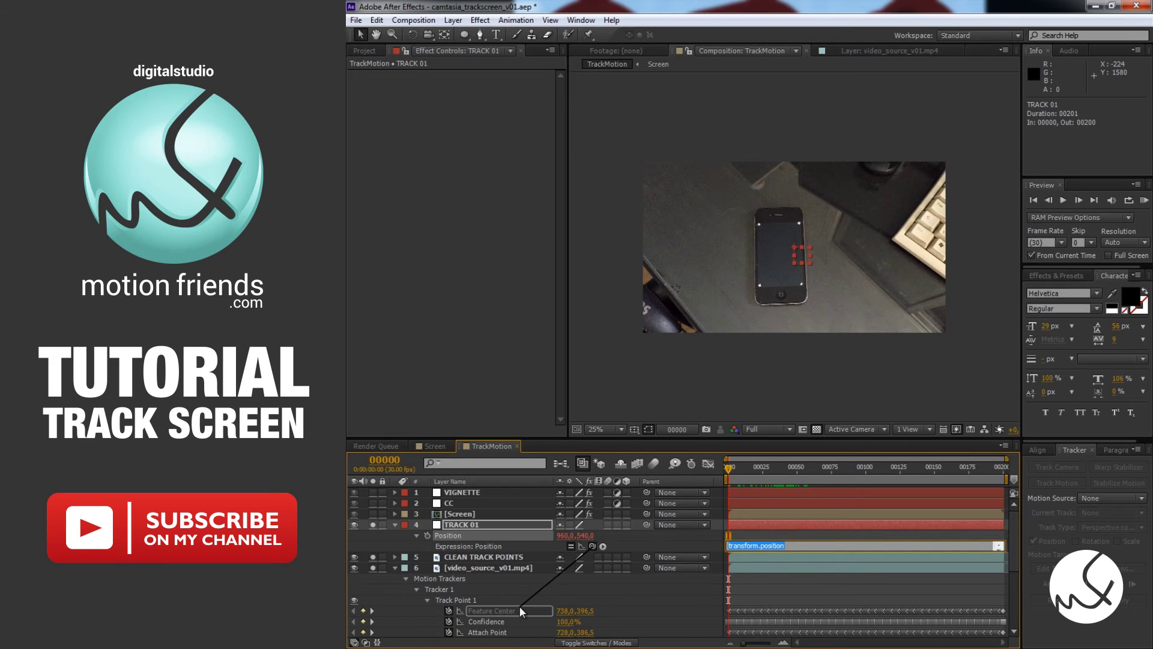
{"action": "left_click_drag", "start_coordinate": [592, 545], "coordinate": [519, 607]}
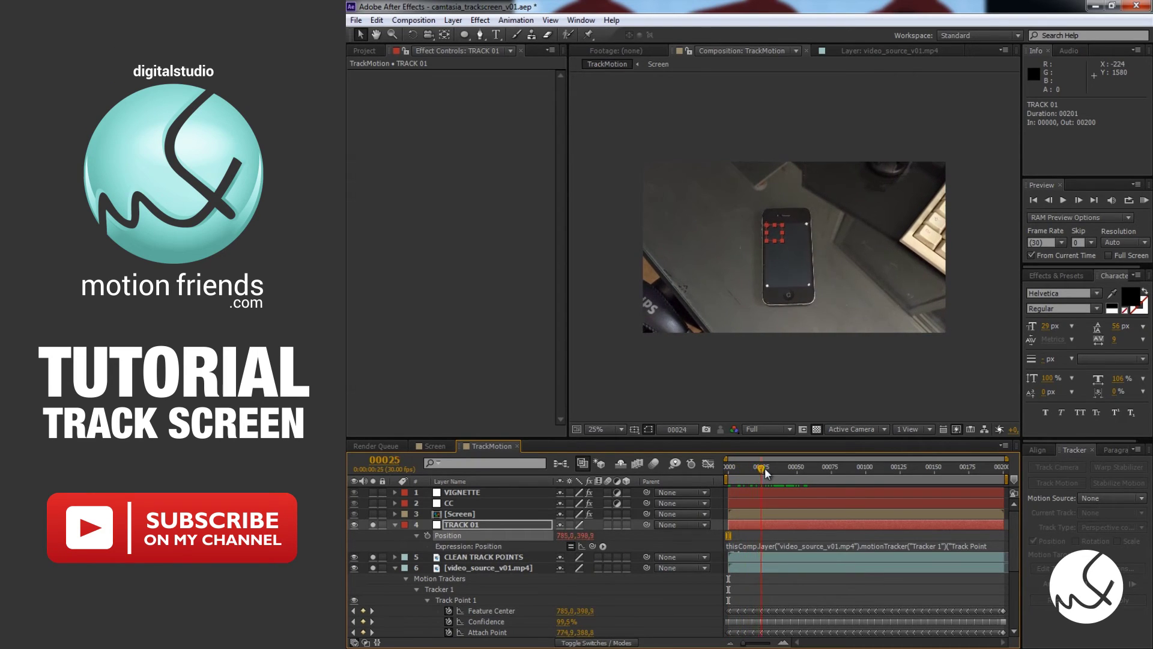
{"action": "left_click_drag", "start_coordinate": [731, 466], "coordinate": [730, 467]}
{"action": "left_click", "coordinate": [475, 554]}
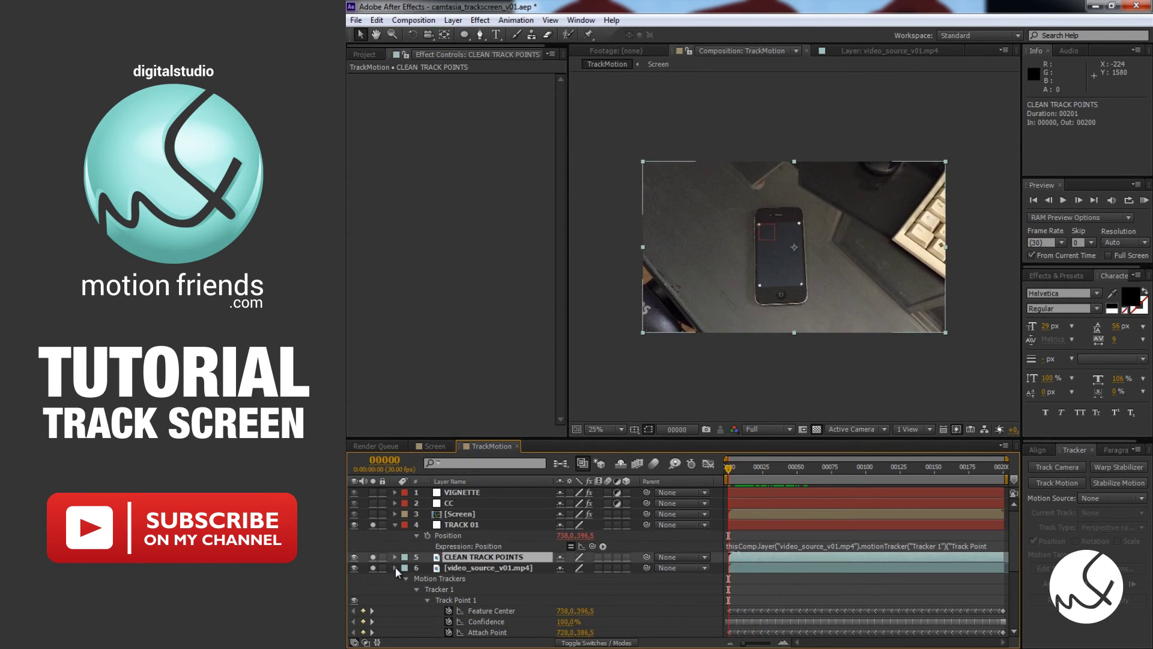
Step: Give the CLEAN TRACK POINTS and TRACK 01 layers a yellow label
{"action": "left_click", "coordinate": [394, 567]}
{"action": "left_click", "coordinate": [394, 524]}
{"action": "left_click", "coordinate": [461, 525], "text": "ctrl"}
{"action": "left_click", "coordinate": [404, 524]}
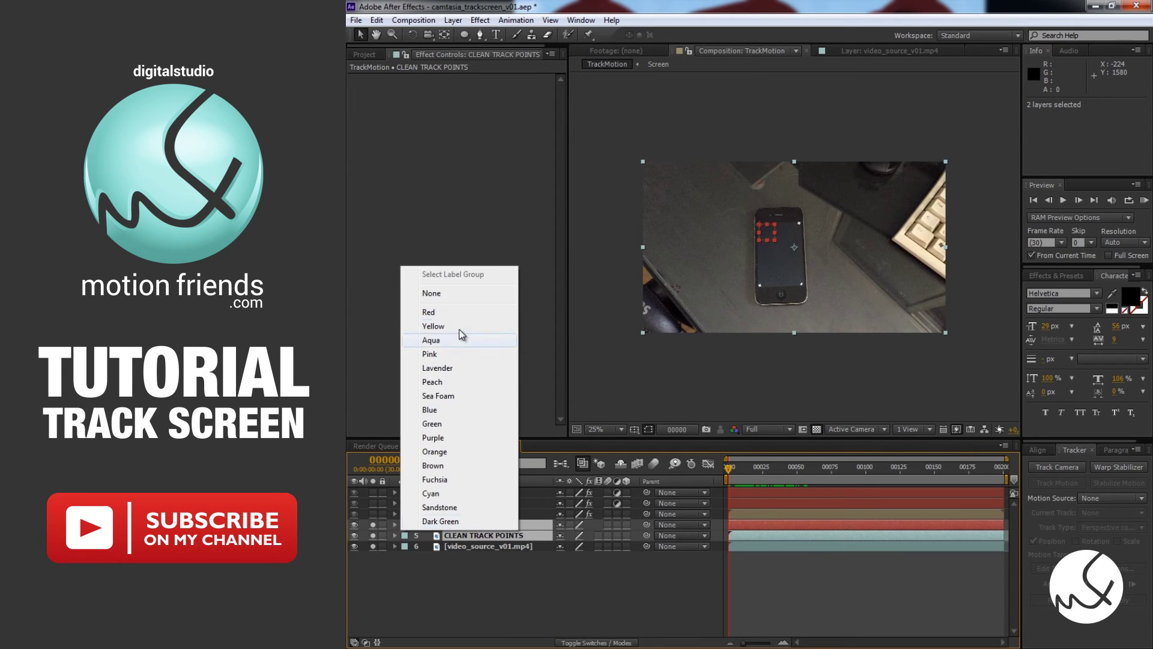
{"action": "left_click", "coordinate": [459, 327]}
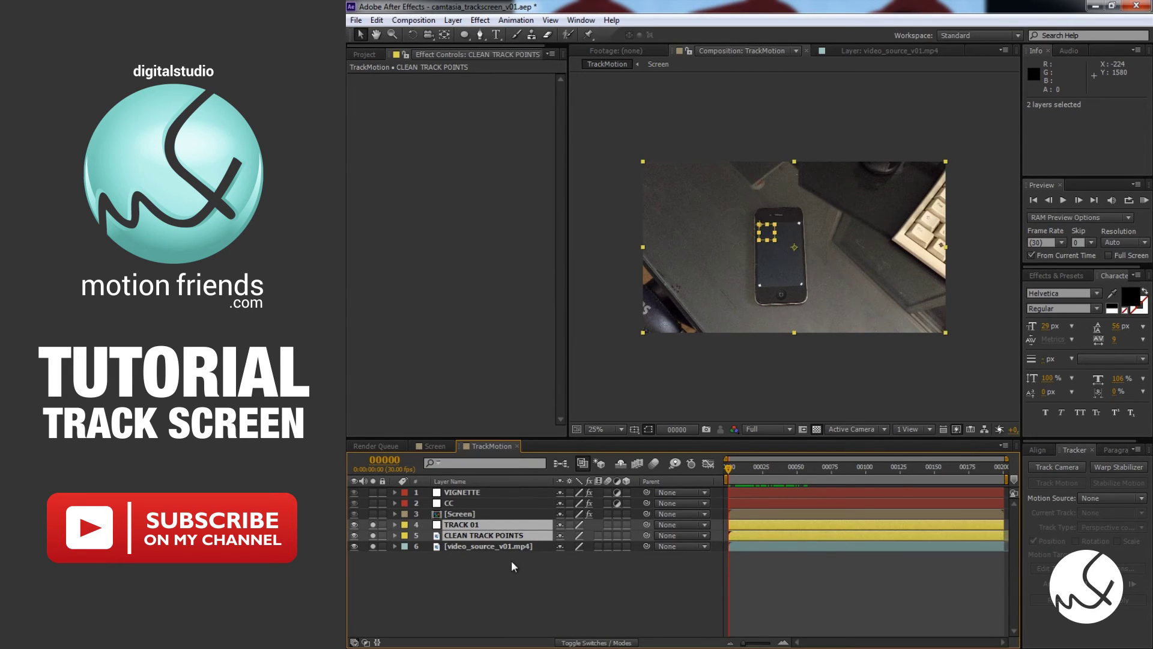
Step: Rename the clean layer to 'CLEAN TRACK POINTS 01'
{"action": "left_click", "coordinate": [476, 535]}
{"action": "right_click", "coordinate": [477, 535]}
{"action": "left_click", "coordinate": [542, 535]}
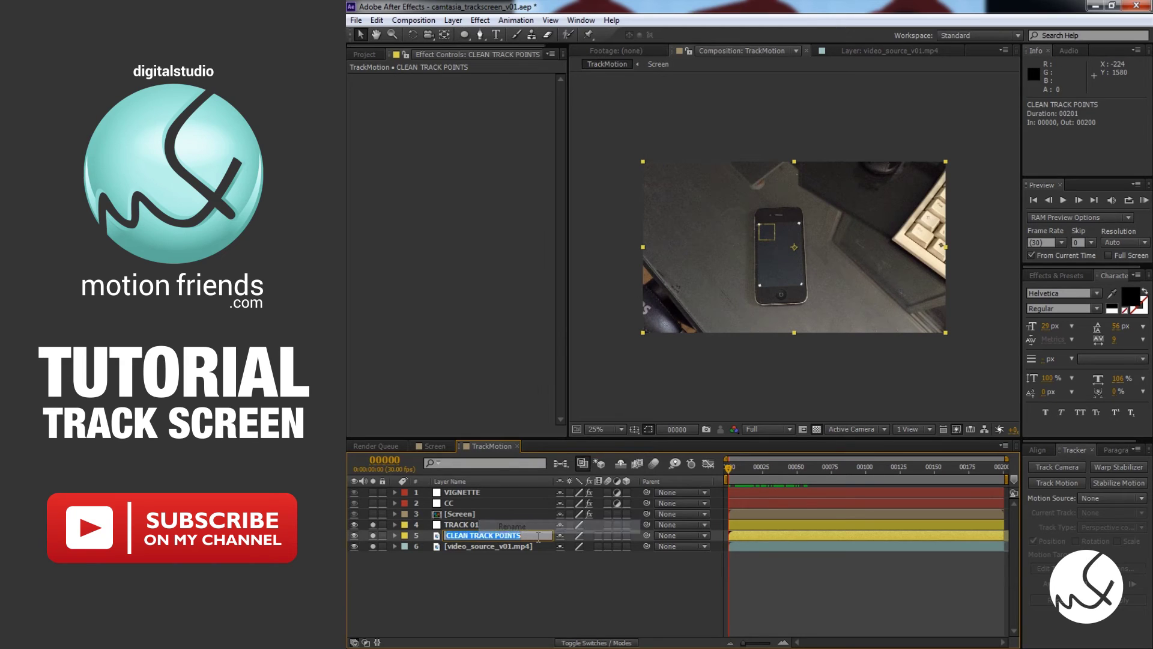
{"action": "type", "text": "01"}
{"action": "key", "text": "Return"}
Step: Duplicate it into copies 02–04, stack them below layer 01 and label them pink
{"action": "key", "text": "ctrl+d"}
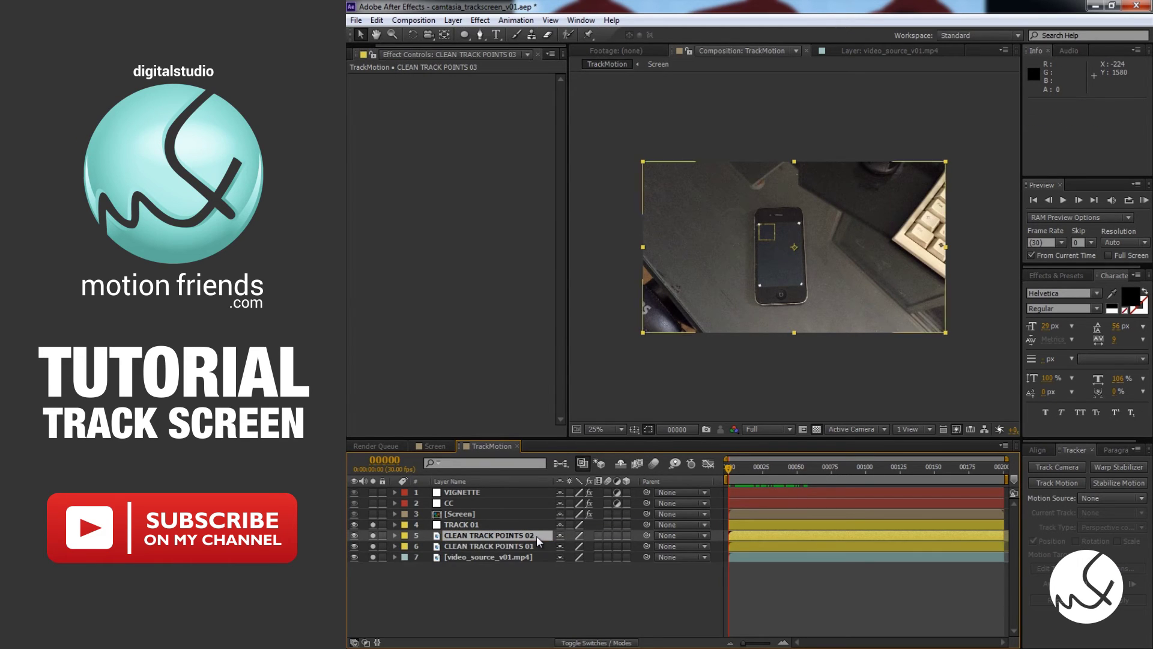
{"action": "key", "text": "ctrl+d"}
{"action": "key", "text": "ctrl+d"}
{"action": "left_click", "coordinate": [537, 547], "text": "ctrl"}
{"action": "left_click", "coordinate": [538, 555], "text": "ctrl"}
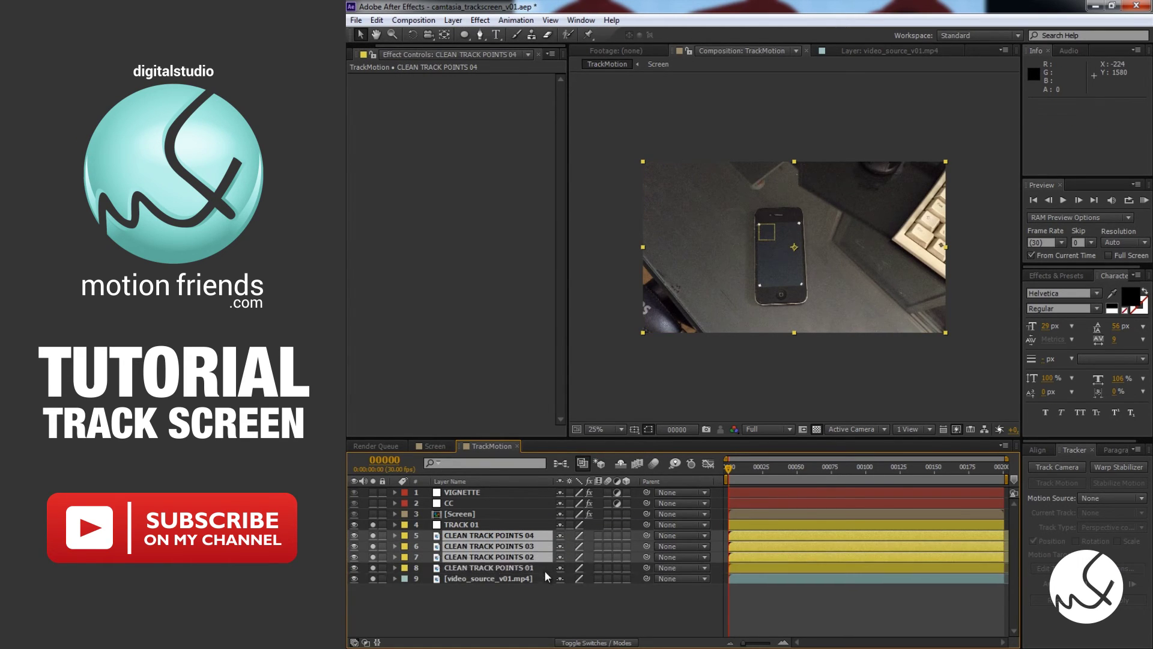
{"action": "left_click_drag", "start_coordinate": [536, 558], "coordinate": [544, 570]}
{"action": "left_click", "coordinate": [406, 555]}
{"action": "left_click", "coordinate": [429, 376]}
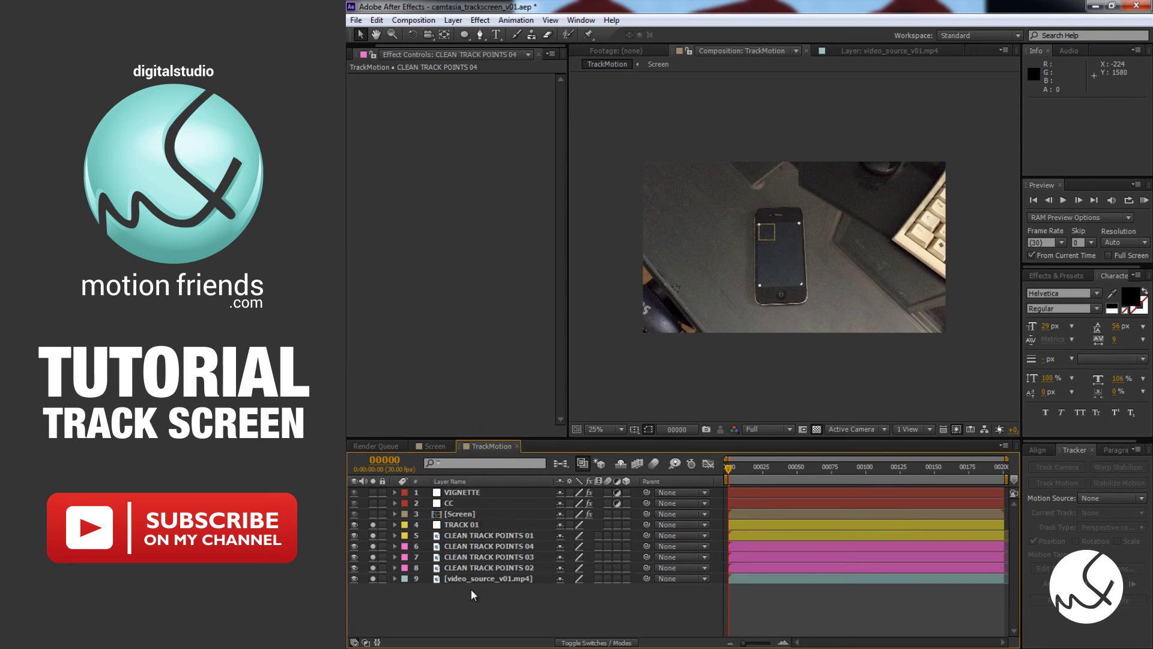
{"action": "left_click", "coordinate": [525, 534]}
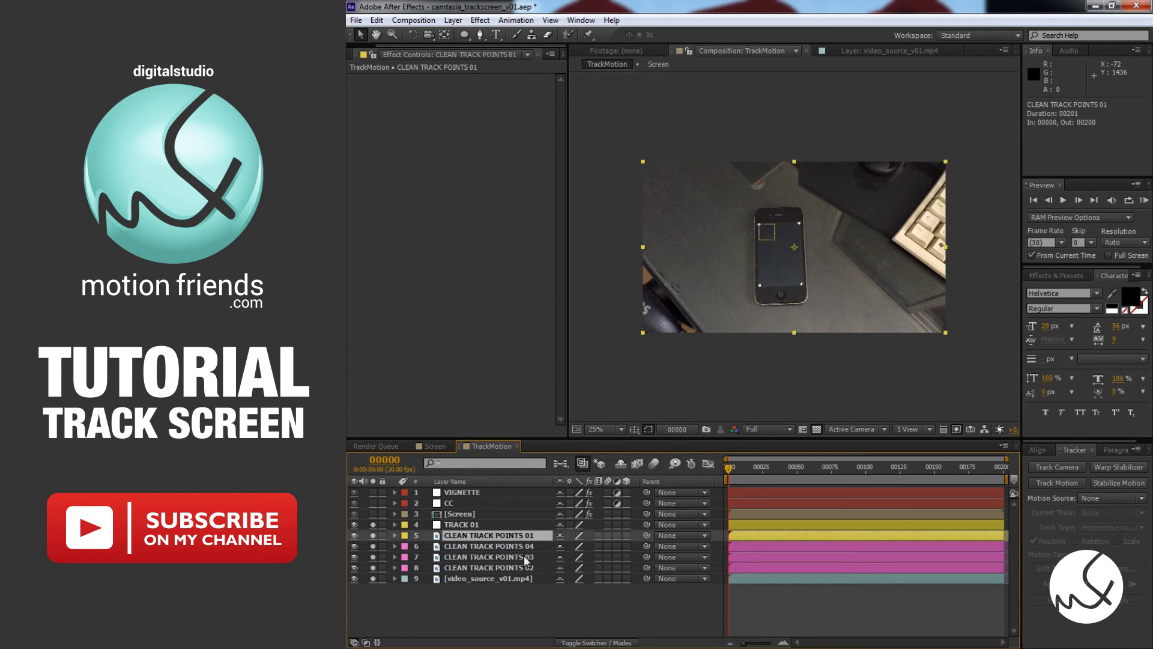
Step: Apply Time > Freeze Frame to CLEAN TRACK POINTS 01
{"action": "right_click", "coordinate": [514, 535]}
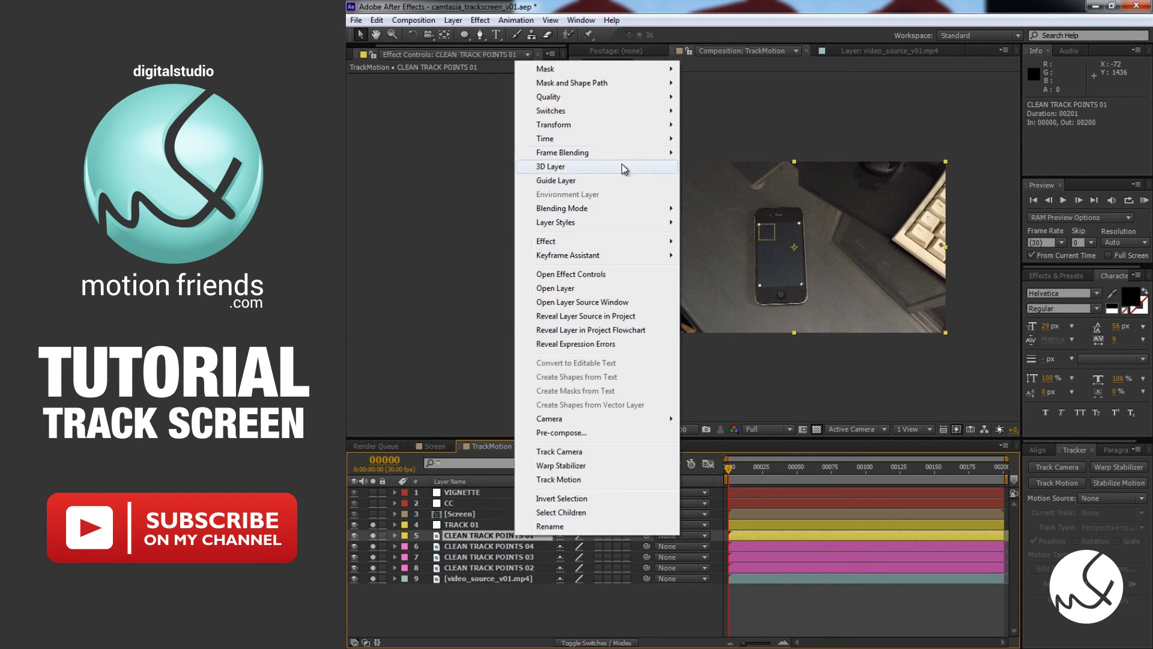
{"action": "mouse_move", "coordinate": [625, 144]}
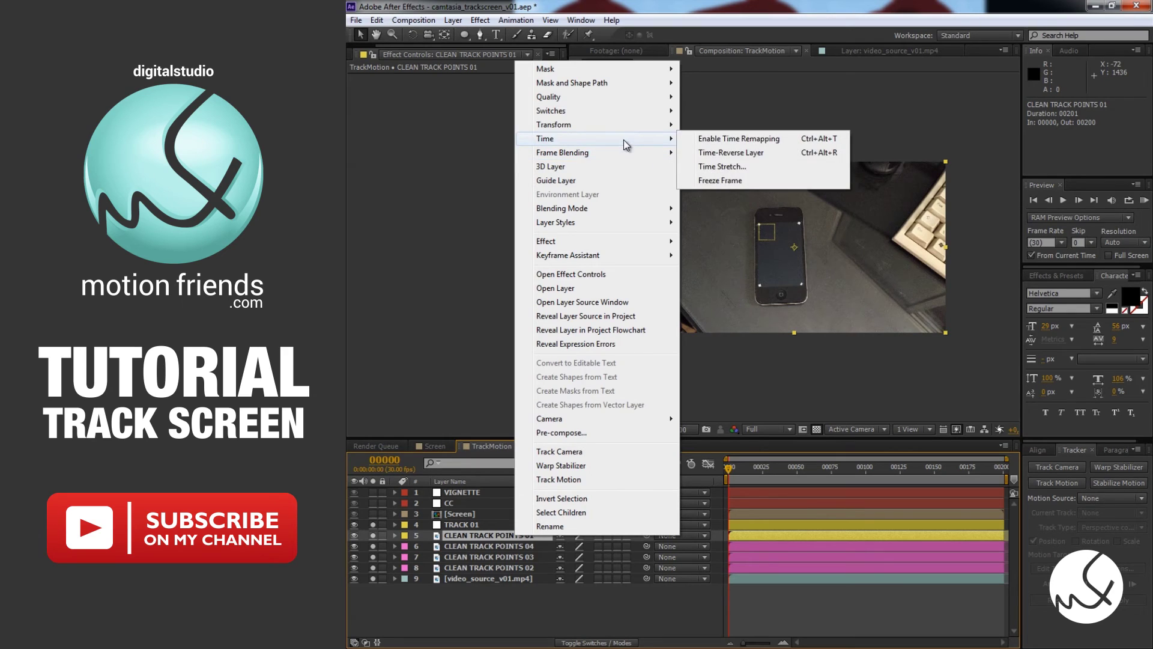
{"action": "left_click", "coordinate": [744, 180]}
Step: Draw a small rectangular Pen mask on the layer and set its Mask Feather to 2
{"action": "scroll", "coordinate": [759, 240], "scroll_direction": "up", "scroll_amount": 2}
{"action": "scroll", "coordinate": [759, 240], "scroll_direction": "up", "scroll_amount": 2}
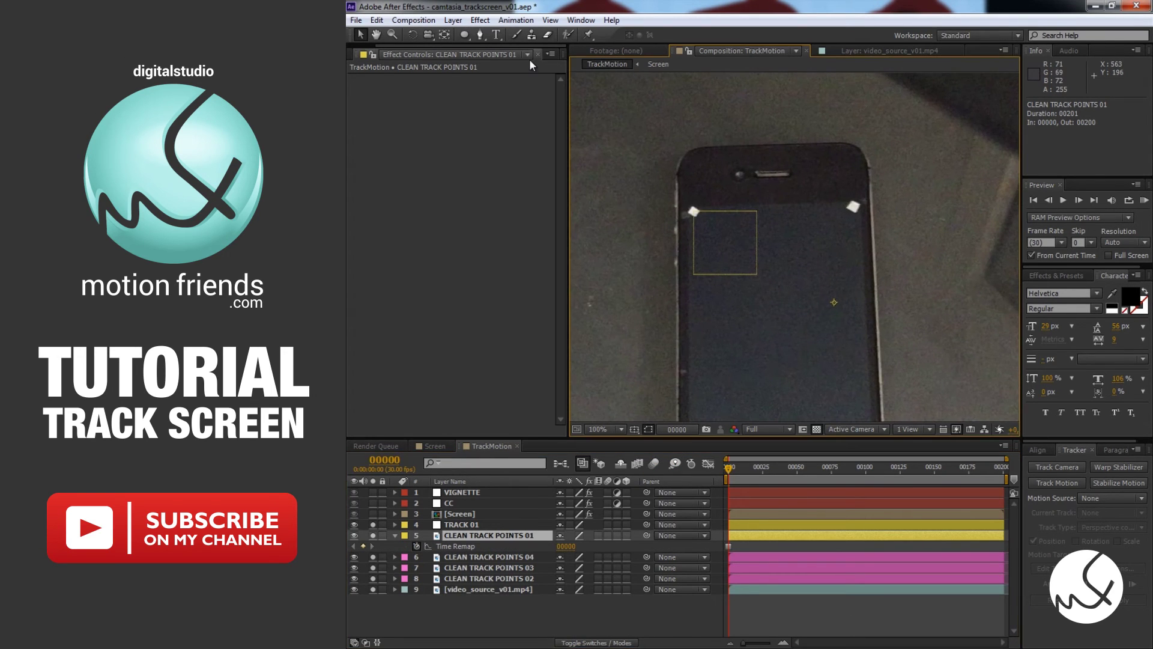
{"action": "left_click", "coordinate": [479, 34]}
{"action": "scroll", "coordinate": [731, 239], "scroll_direction": "up", "scroll_amount": 1}
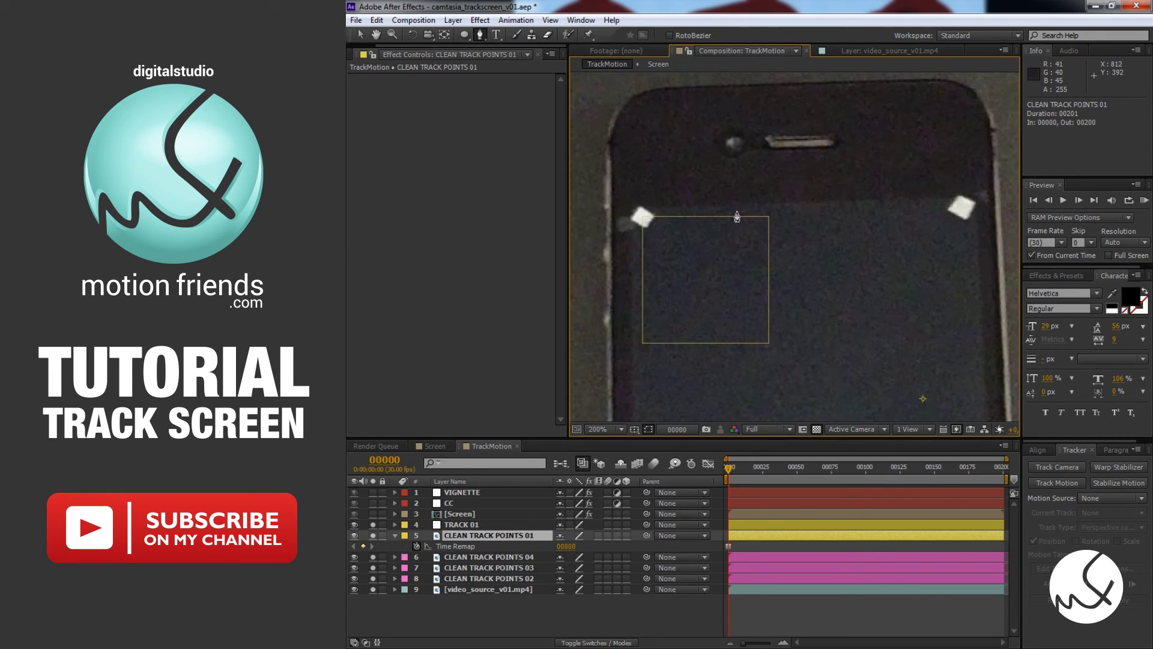
{"action": "left_click", "coordinate": [736, 211]}
{"action": "left_click", "coordinate": [739, 238]}
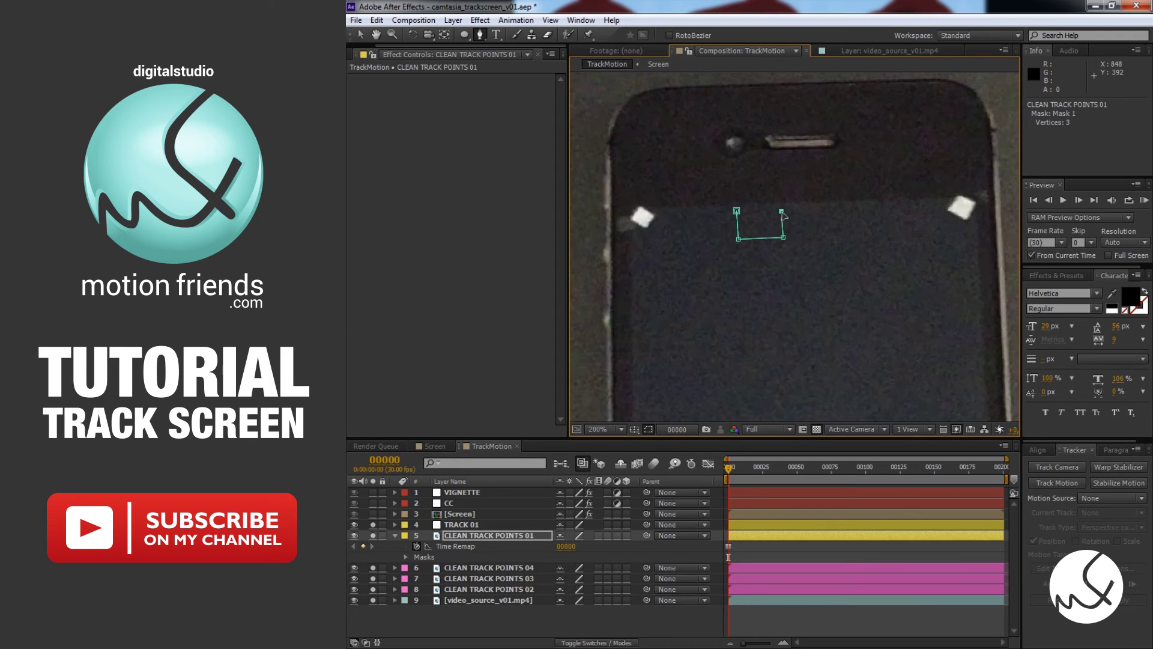
{"action": "left_click", "coordinate": [737, 211]}
{"action": "key", "text": "f"}
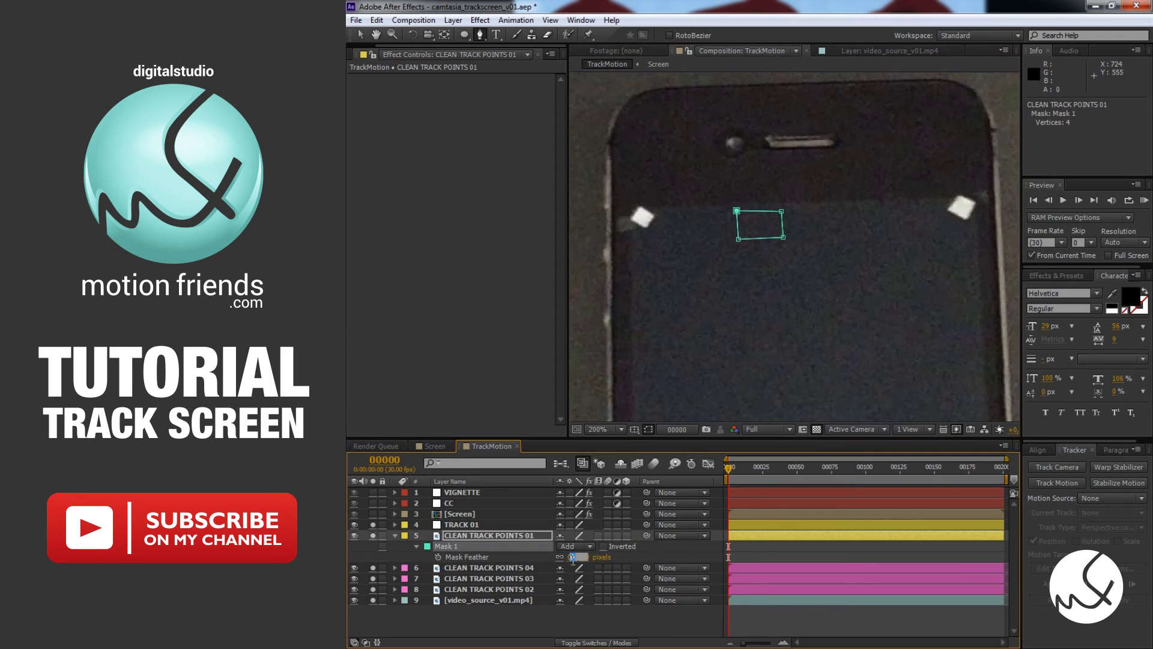
{"action": "left_click", "coordinate": [573, 556]}
{"action": "type", "text": "2"}
{"action": "key", "text": "Return"}
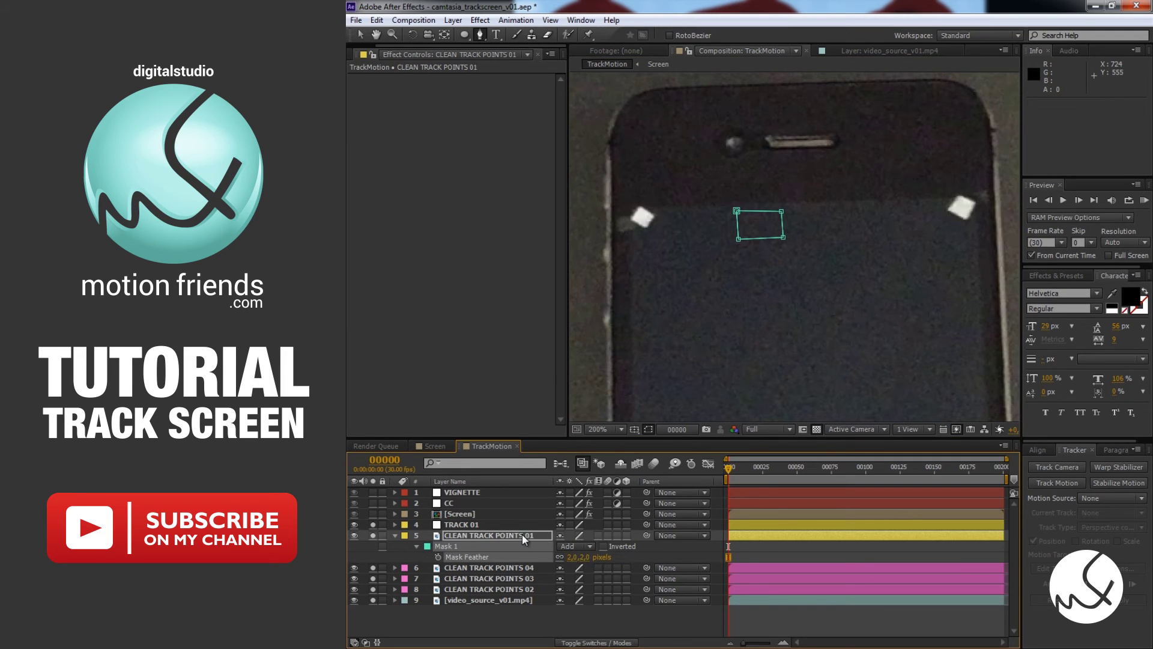
Step: Solo CLEAN TRACK POINTS 01 together with the source video
{"action": "left_click", "coordinate": [521, 535]}
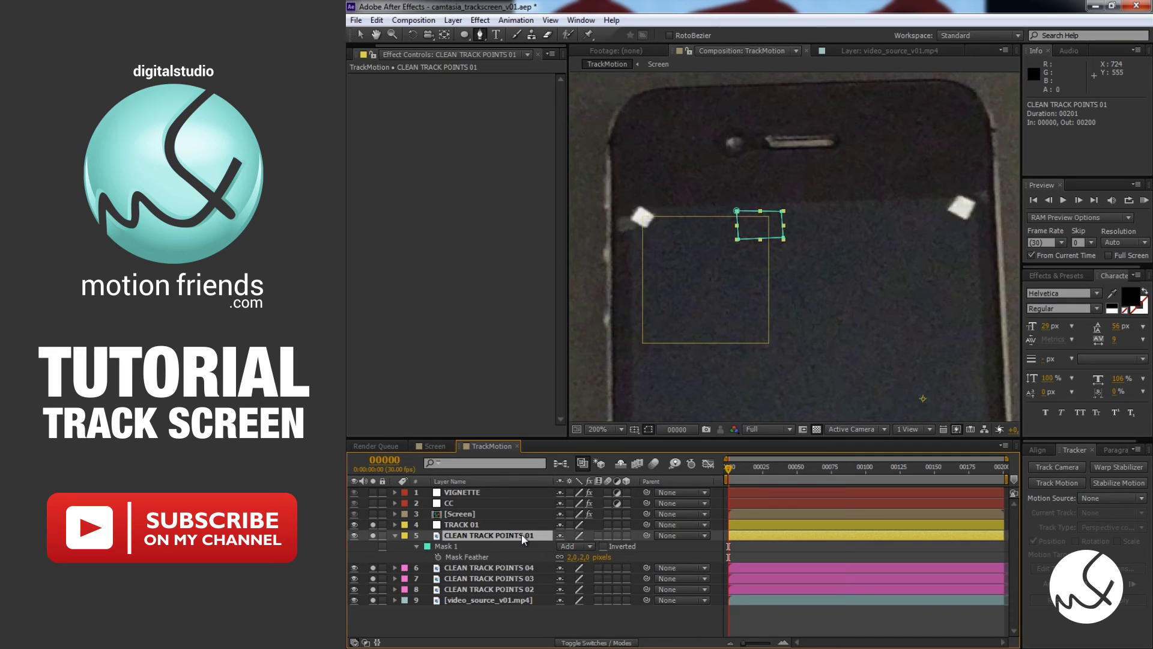
{"action": "left_click", "coordinate": [373, 534]}
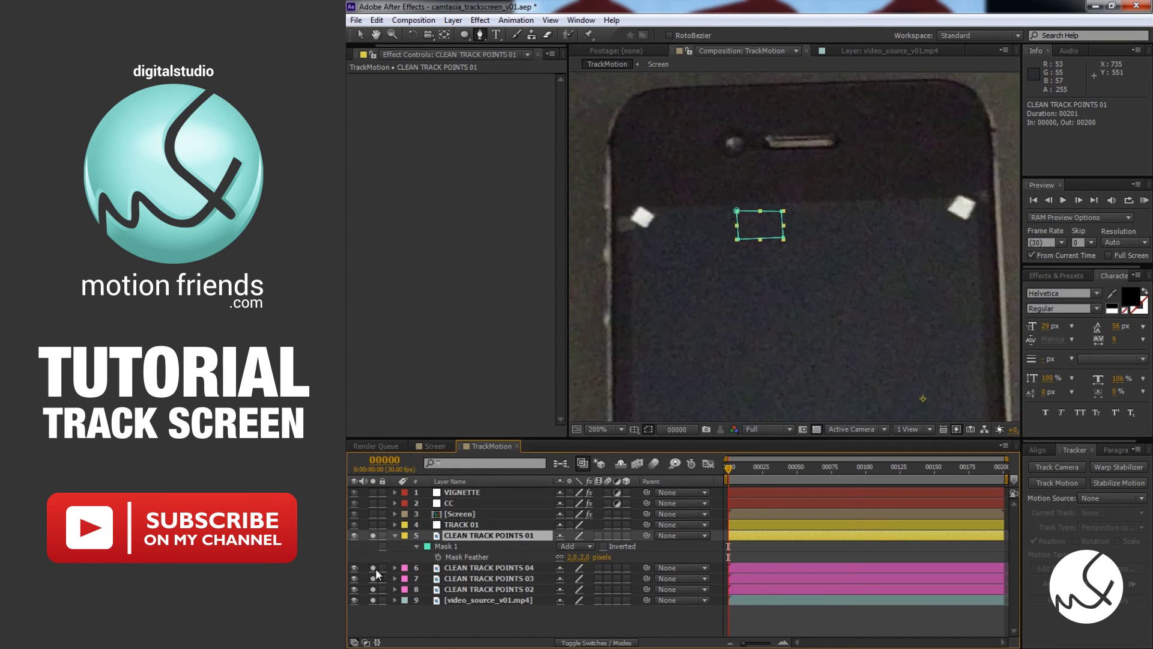
{"action": "left_click", "coordinate": [373, 600]}
Step: Move the CLEAN TRACK POINTS 01 patch onto the upper-left tracking marker
{"action": "key", "text": "v"}
{"action": "key", "text": "p"}
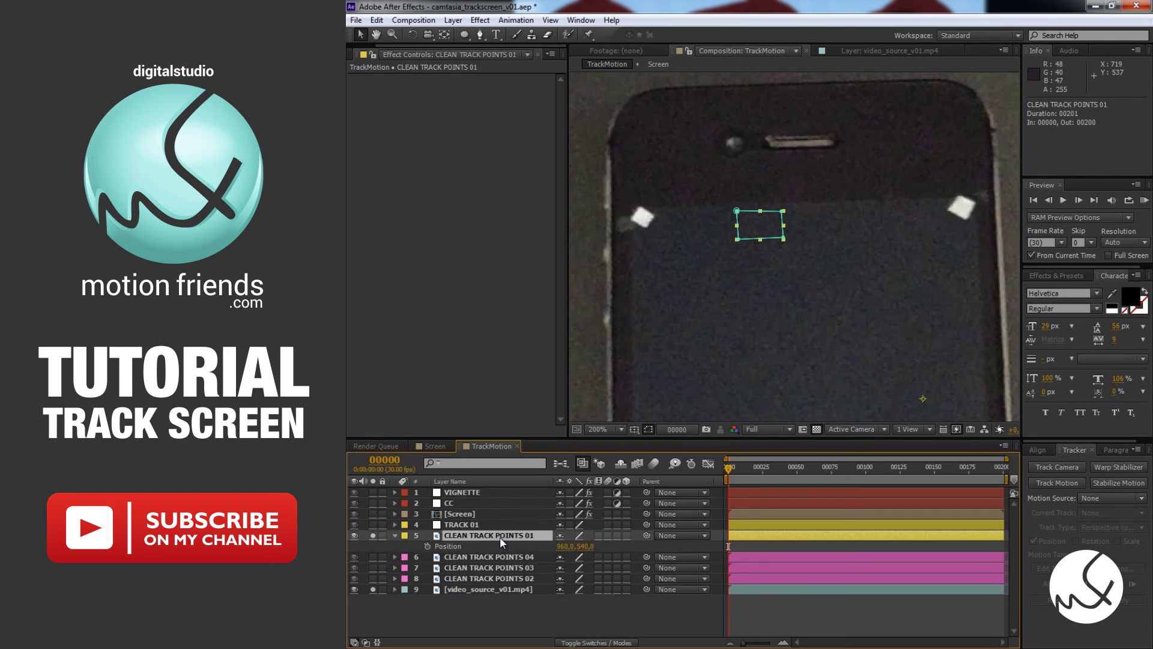
{"action": "mouse_move", "coordinate": [766, 230]}
{"action": "left_mouse_down"}
{"action": "mouse_move", "coordinate": [663, 228]}
{"action": "mouse_move", "coordinate": [734, 255]}
{"action": "mouse_move", "coordinate": [676, 237]}
{"action": "left_mouse_up"}
Step: Zoom in and reshape the mask corners to cover the top-left marker, then zoom back out
{"action": "key", "text": "period"}
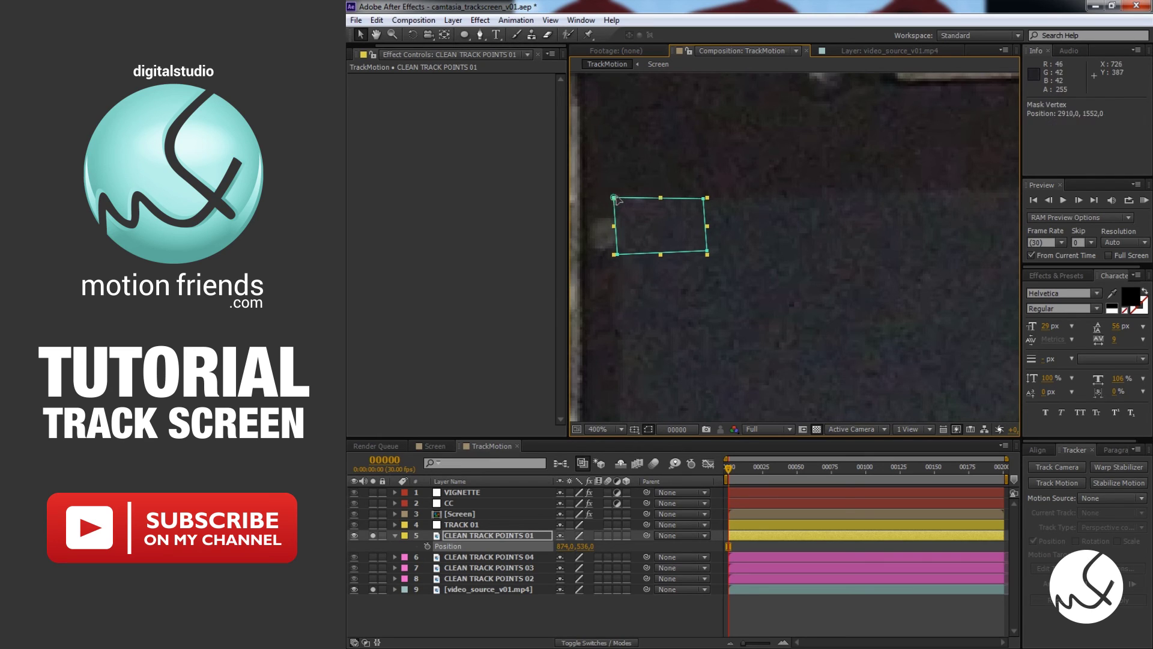
{"action": "left_click_drag", "start_coordinate": [614, 197], "coordinate": [621, 197]}
{"action": "left_click_drag", "start_coordinate": [706, 200], "coordinate": [706, 198]}
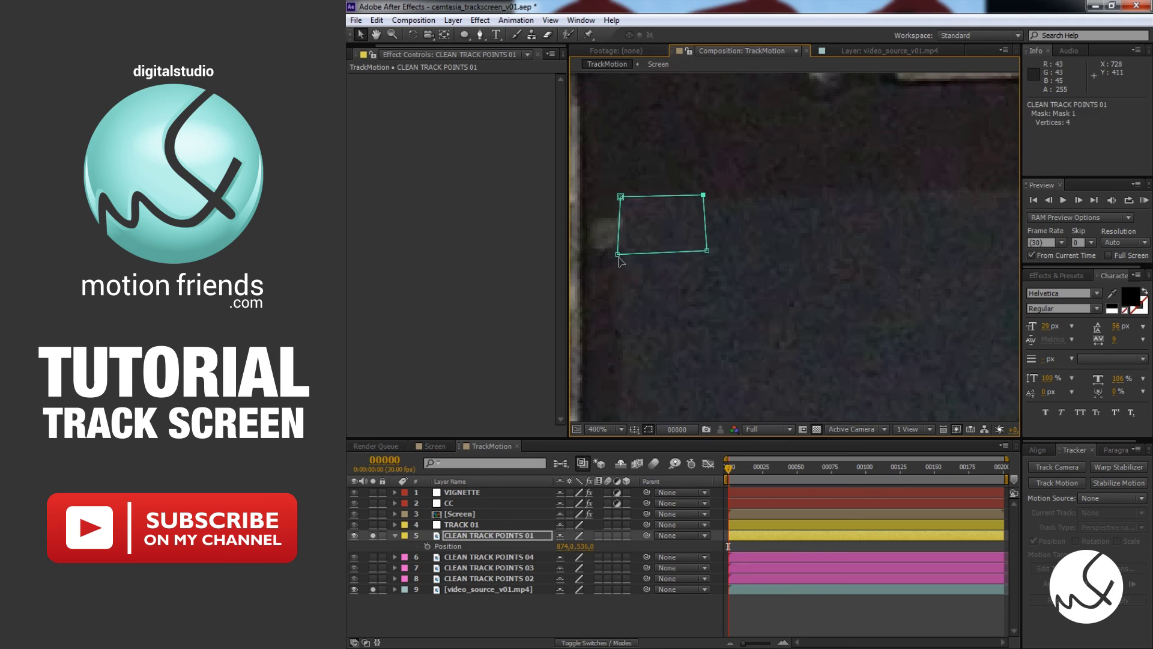
{"action": "left_click_drag", "start_coordinate": [618, 255], "coordinate": [619, 269]}
{"action": "left_click_drag", "start_coordinate": [707, 251], "coordinate": [713, 272]}
{"action": "key", "text": "comma"}
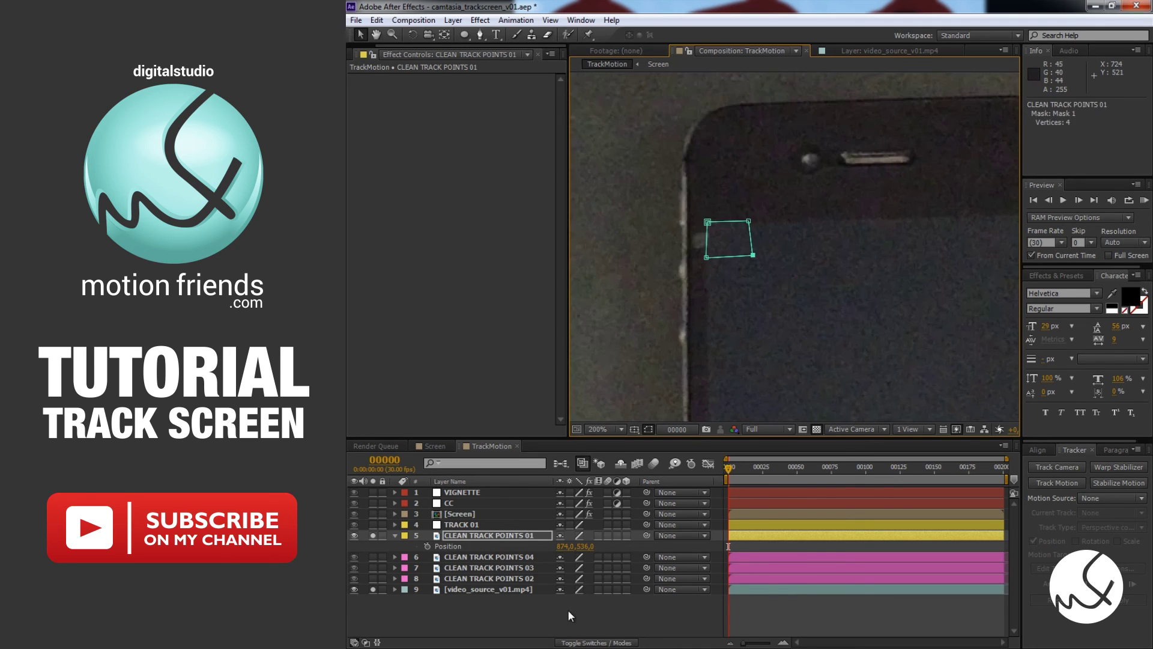
{"action": "left_click", "coordinate": [578, 607]}
{"action": "key", "text": "comma"}
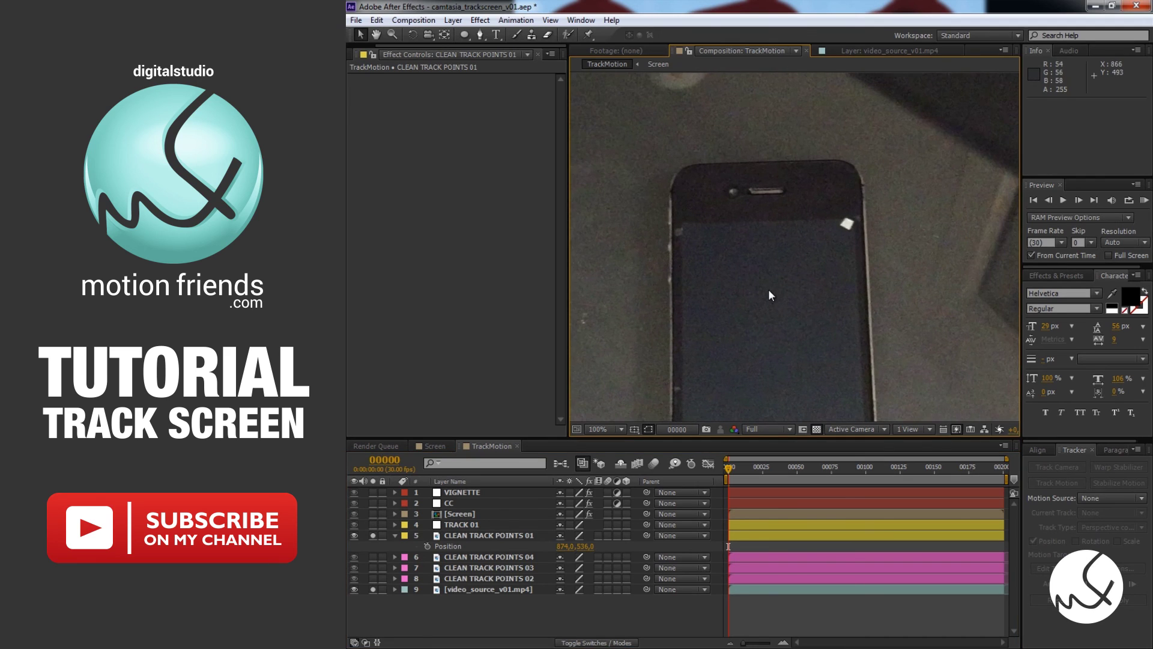
{"action": "key", "text": "comma"}
{"action": "key", "text": "period"}
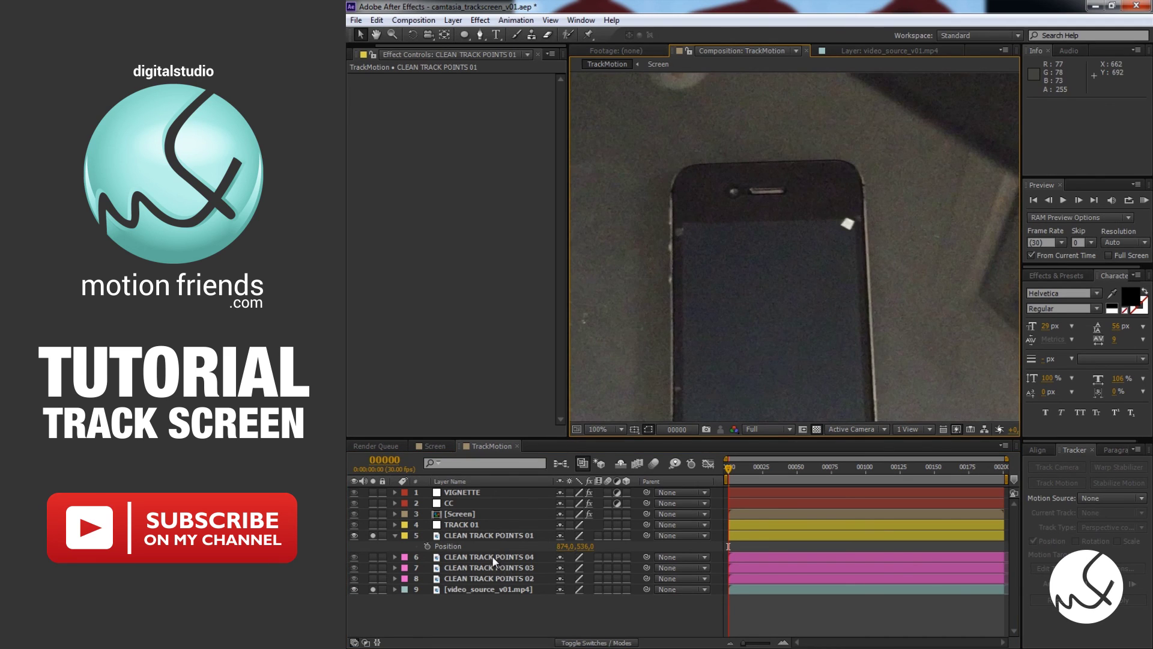
Step: Parent CLEAN TRACK POINTS 01 to TRACK 01 and scrub the timeline to confirm the patch follows
{"action": "left_click", "coordinate": [495, 538]}
{"action": "left_click_drag", "start_coordinate": [646, 535], "coordinate": [532, 526]}
{"action": "left_click_drag", "start_coordinate": [729, 467], "coordinate": [798, 467]}
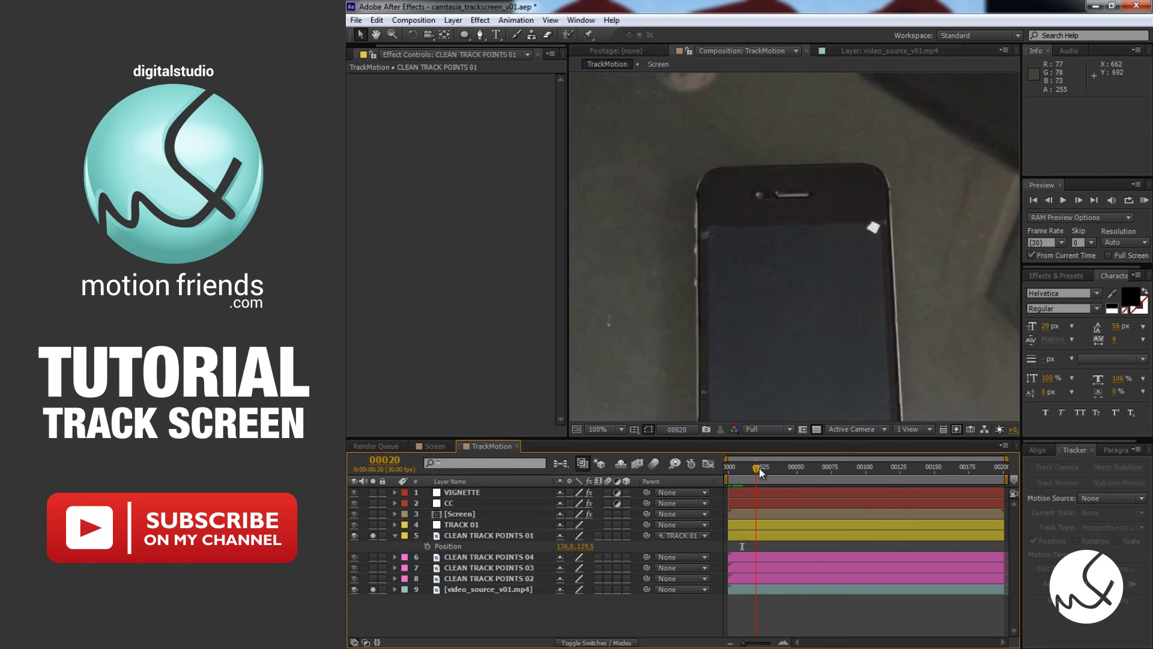
{"action": "scroll", "coordinate": [770, 369], "scroll_direction": "down", "scroll_amount": 1}
{"action": "scroll", "coordinate": [779, 384], "scroll_direction": "down", "scroll_amount": 1}
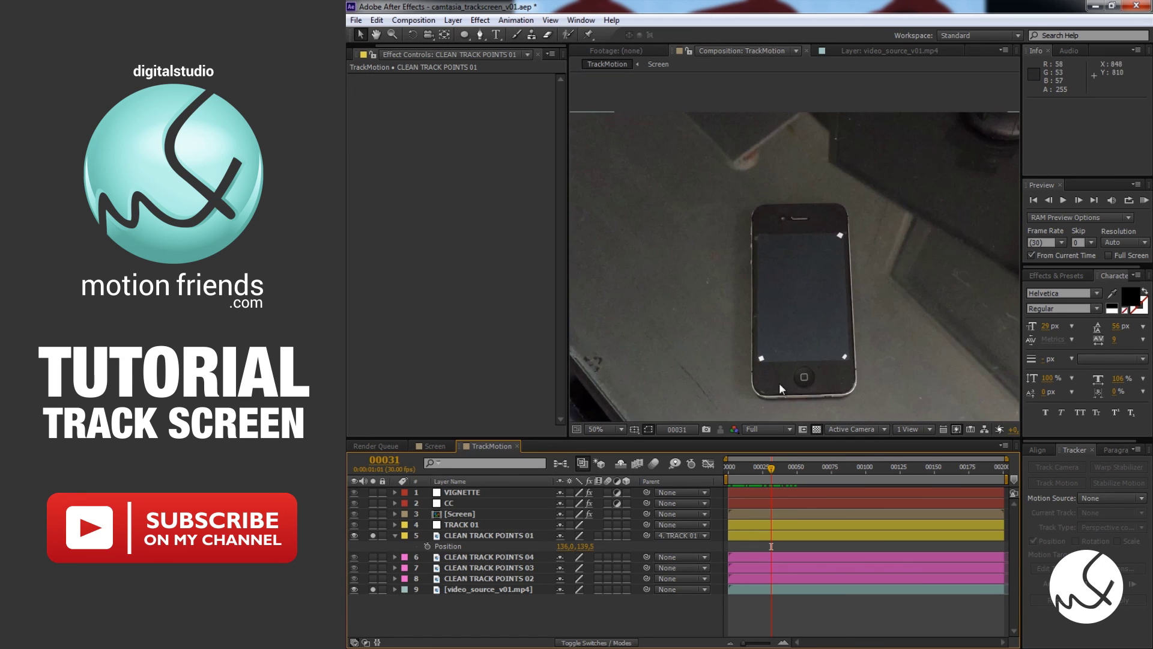
{"action": "left_click", "coordinate": [790, 468]}
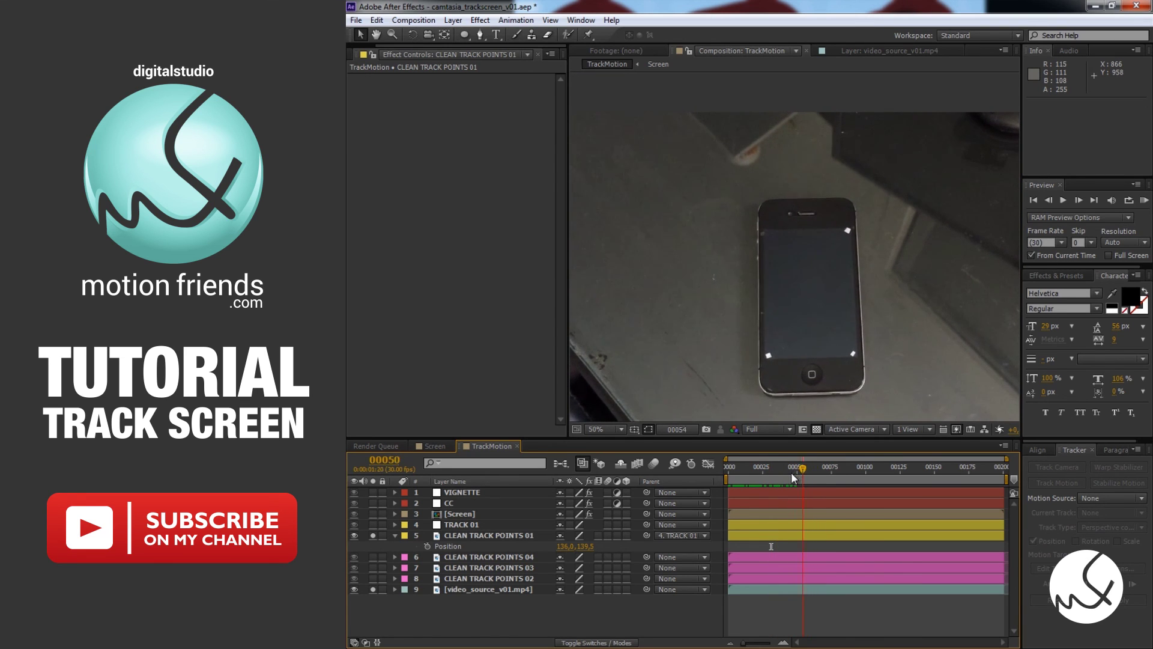
{"action": "left_click_drag", "start_coordinate": [793, 469], "coordinate": [729, 481]}
{"action": "scroll", "coordinate": [747, 372], "scroll_direction": "up", "scroll_amount": 2}
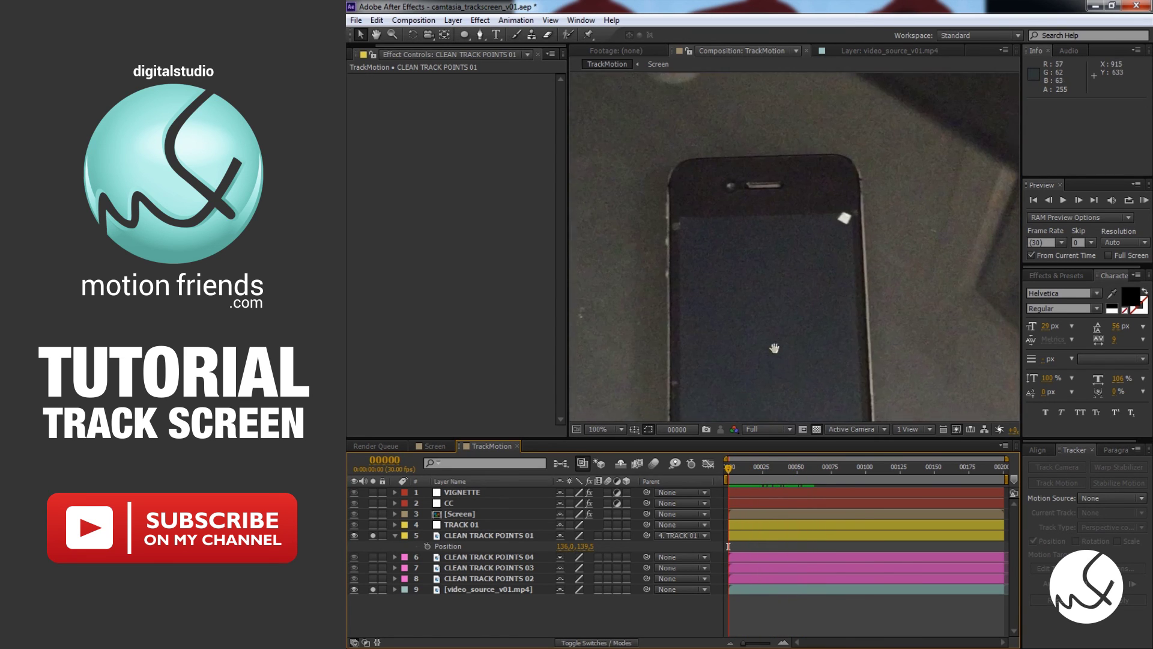